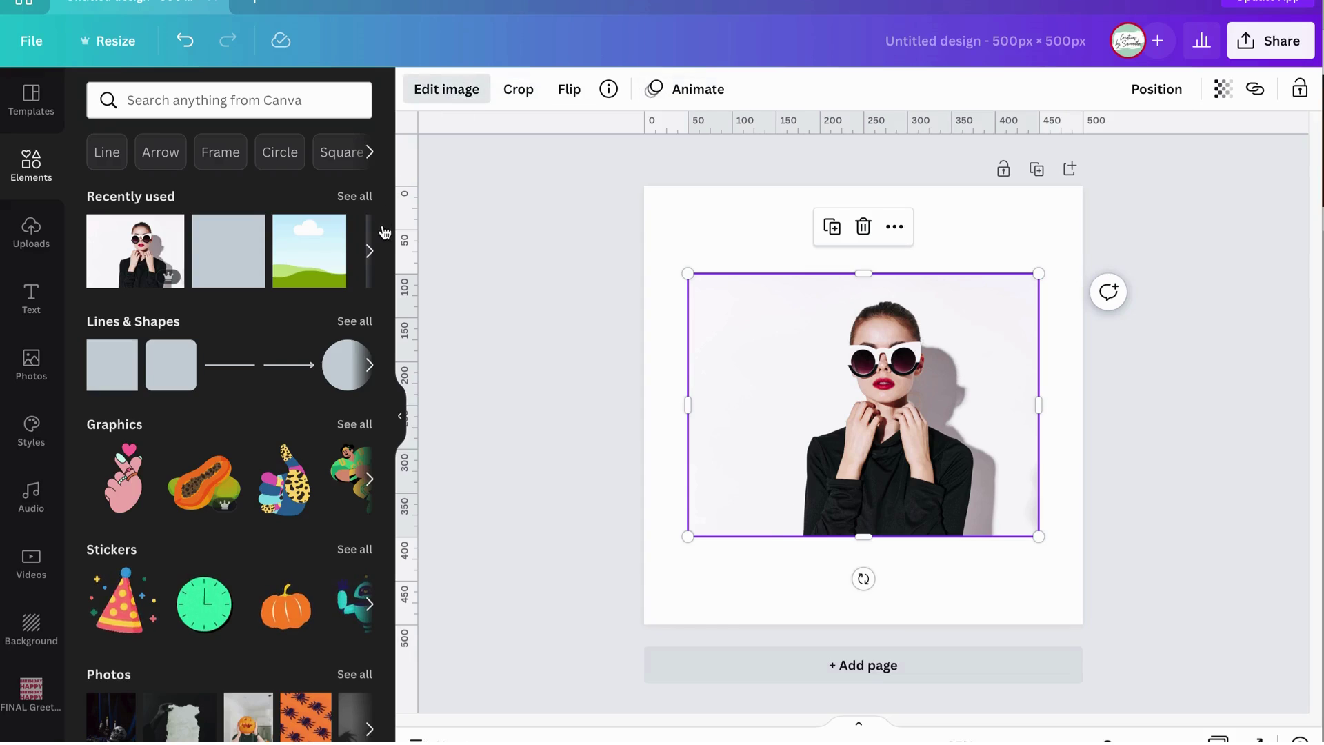
# Remove the background from the photo of the woman in sunglasses with the Background Remover and apply the result
pyautogui.click(446, 100)
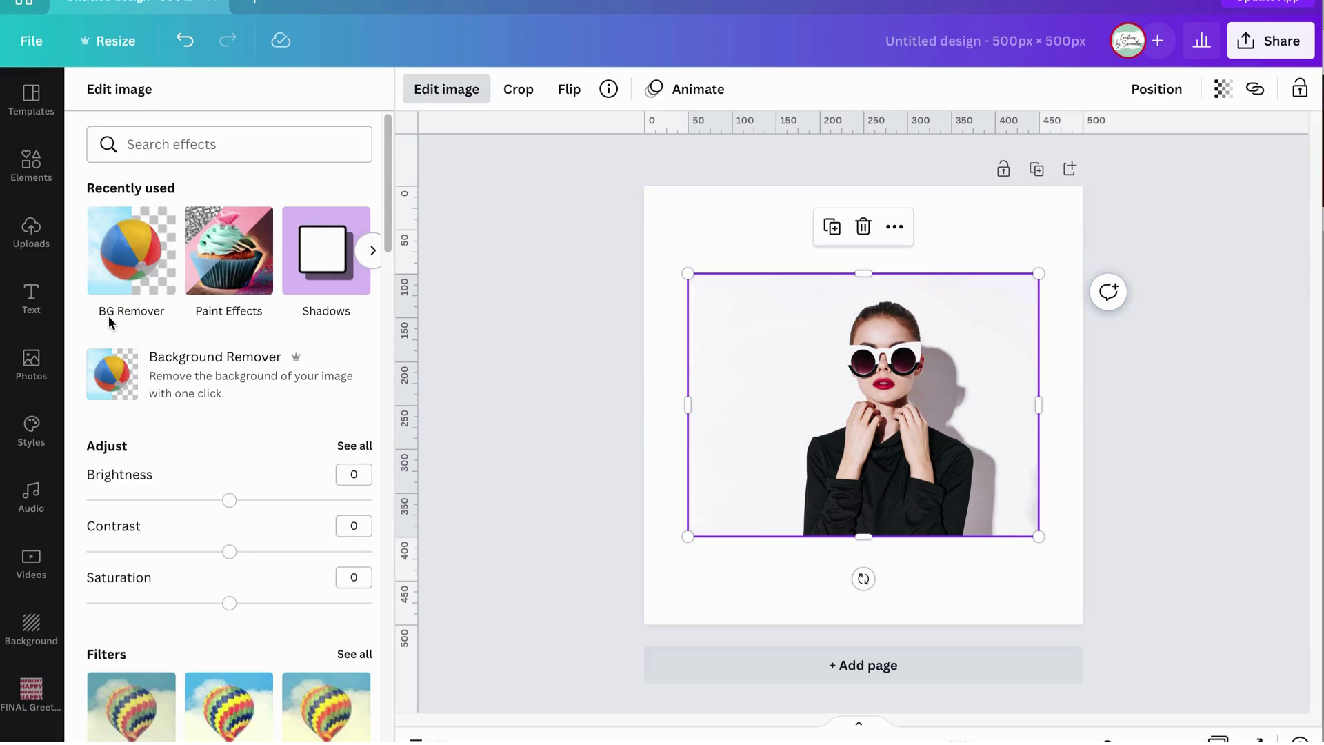
pyautogui.click(141, 245)
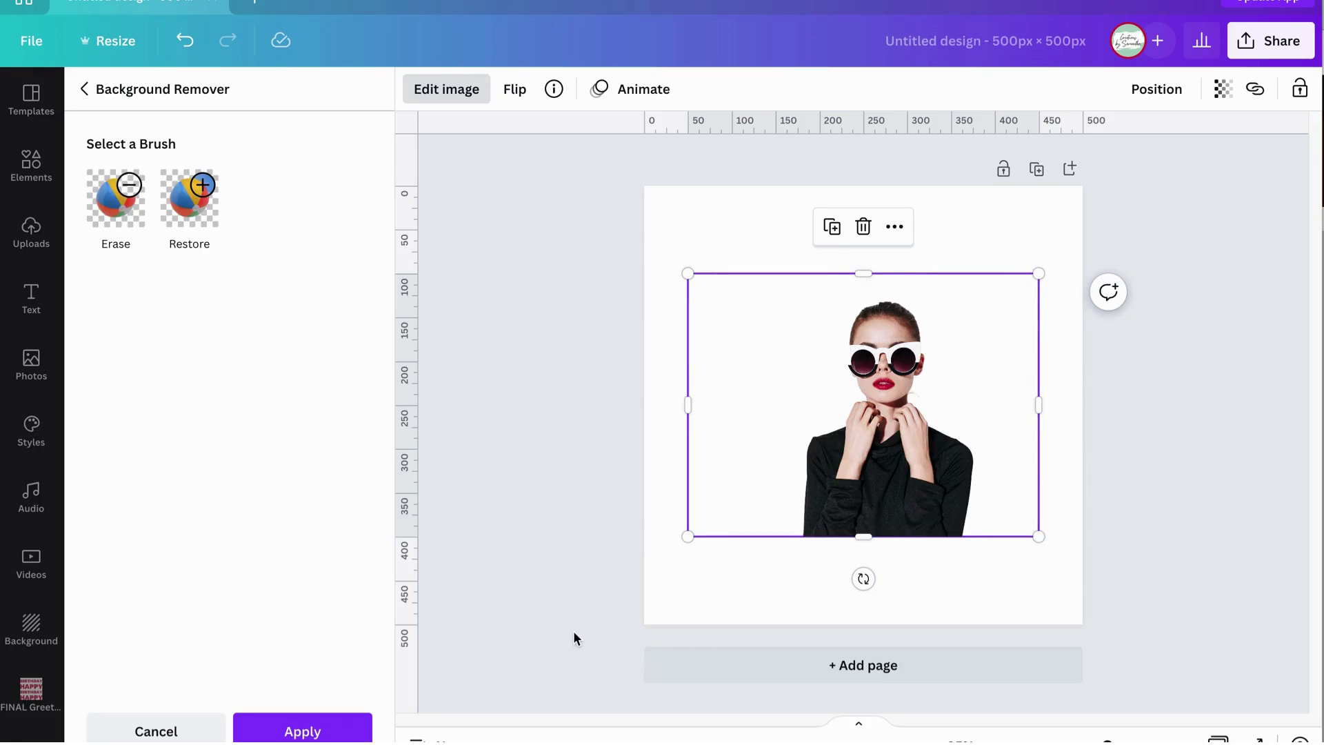
pyautogui.click(319, 728)
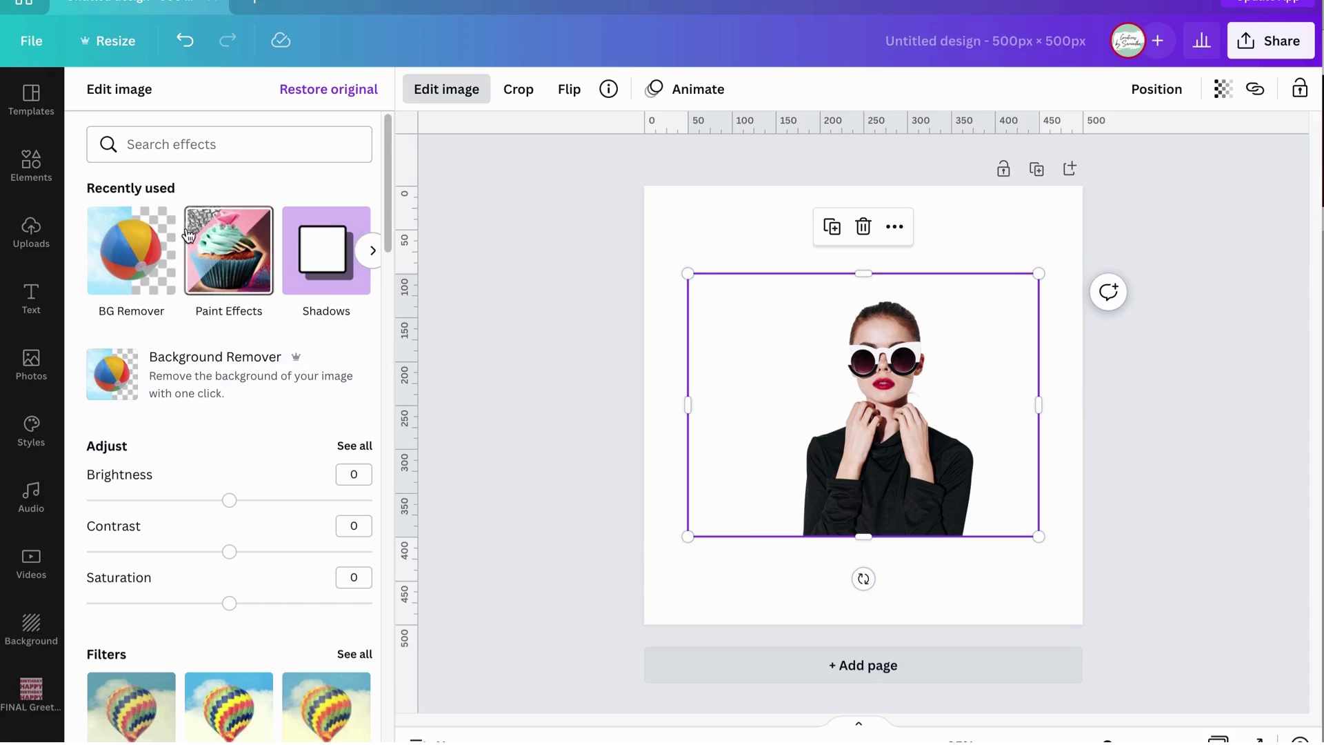
# Apply the Windel paint effect to the cut-out photo of the woman
pyautogui.scroll(-7, 228, 301)
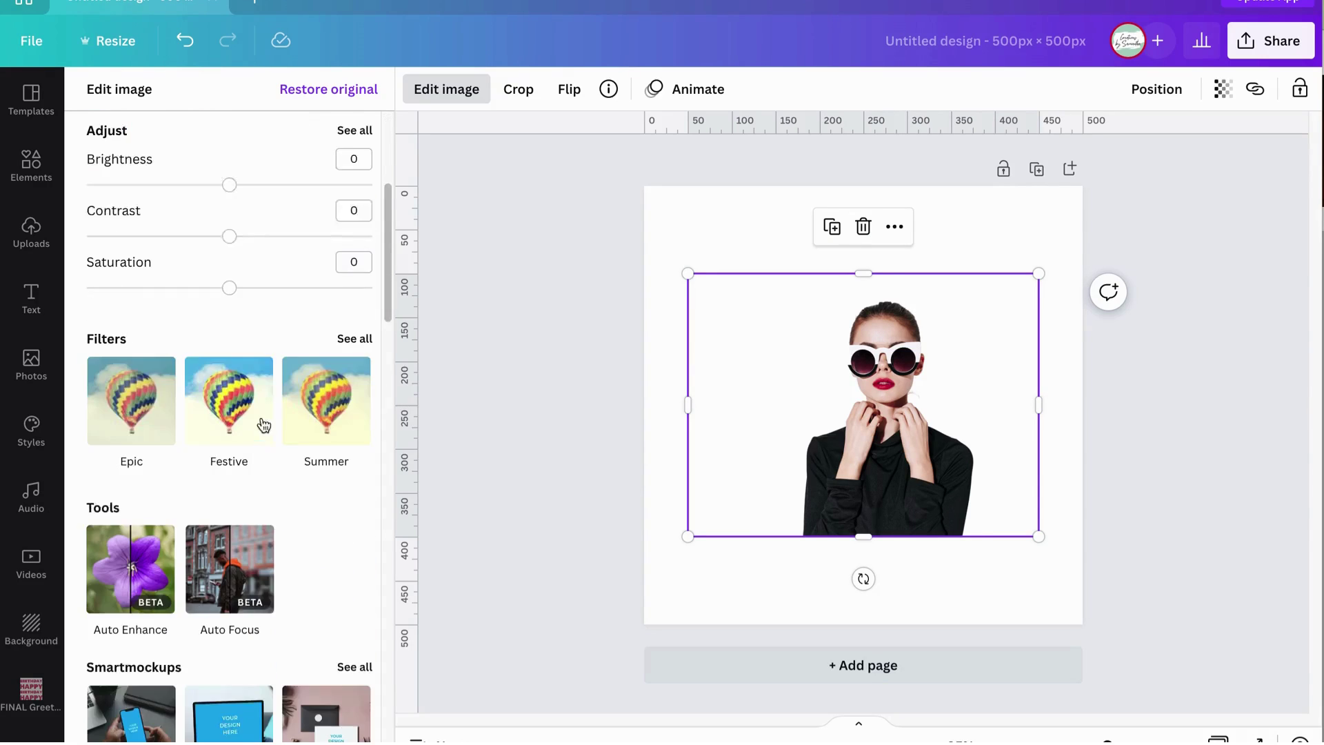
pyautogui.scroll(-15, 259, 472)
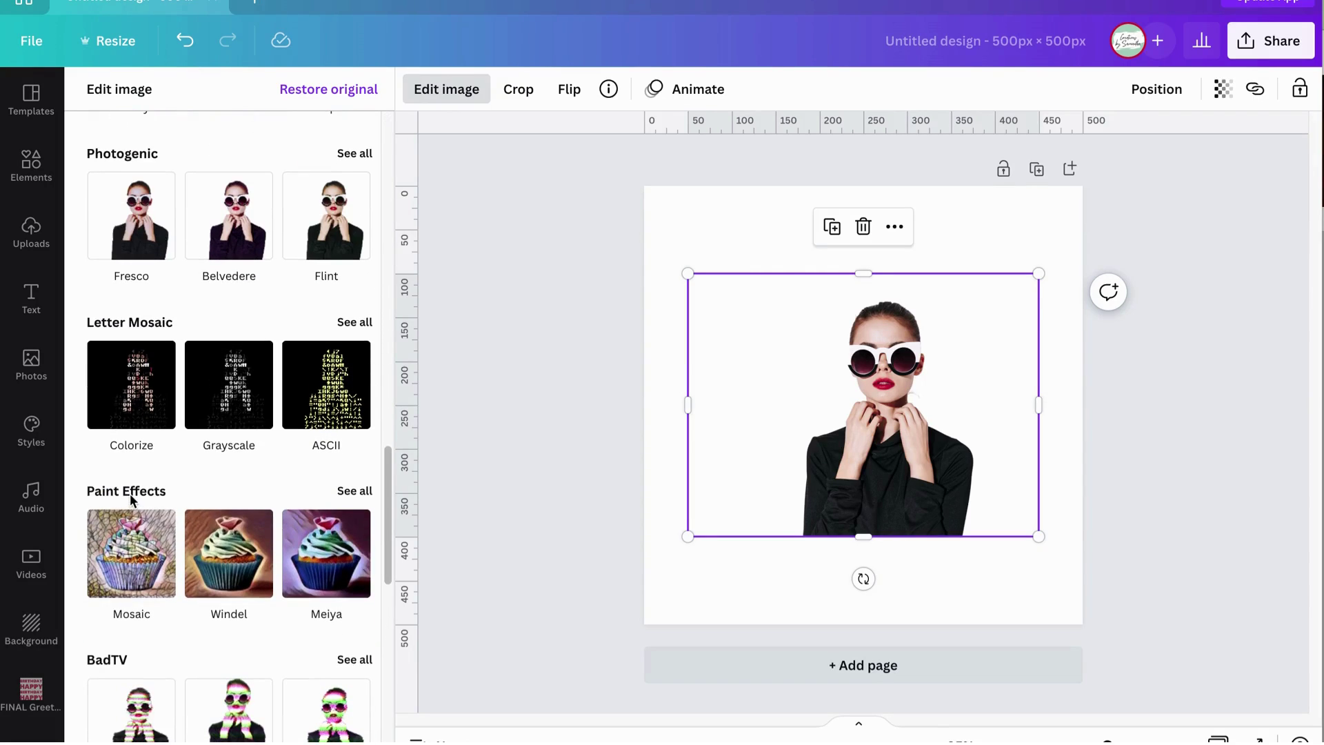
pyautogui.click(247, 547)
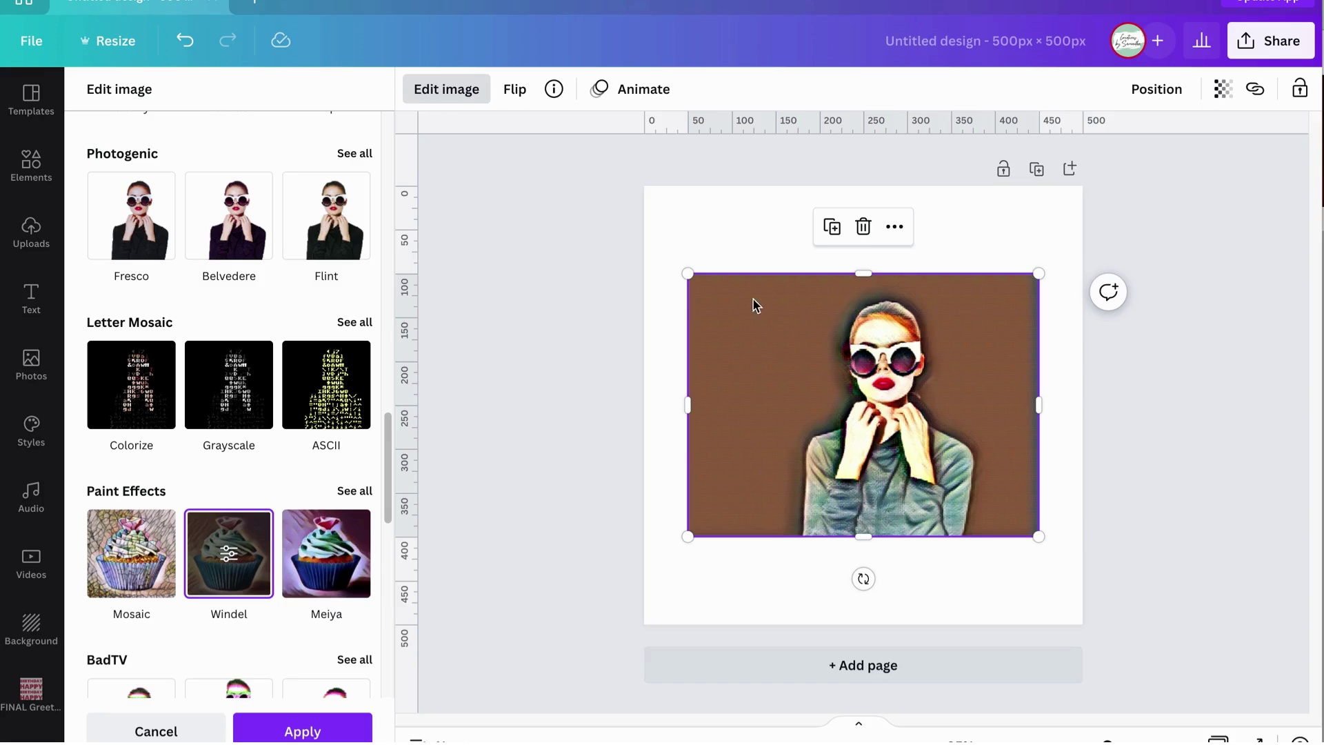
pyautogui.moveTo(975, 404)
pyautogui.mouseDown()
pyautogui.moveTo(978, 447)
pyautogui.moveTo(869, 447)
pyautogui.moveTo(959, 369)
pyautogui.moveTo(963, 387)
pyautogui.mouseUp()
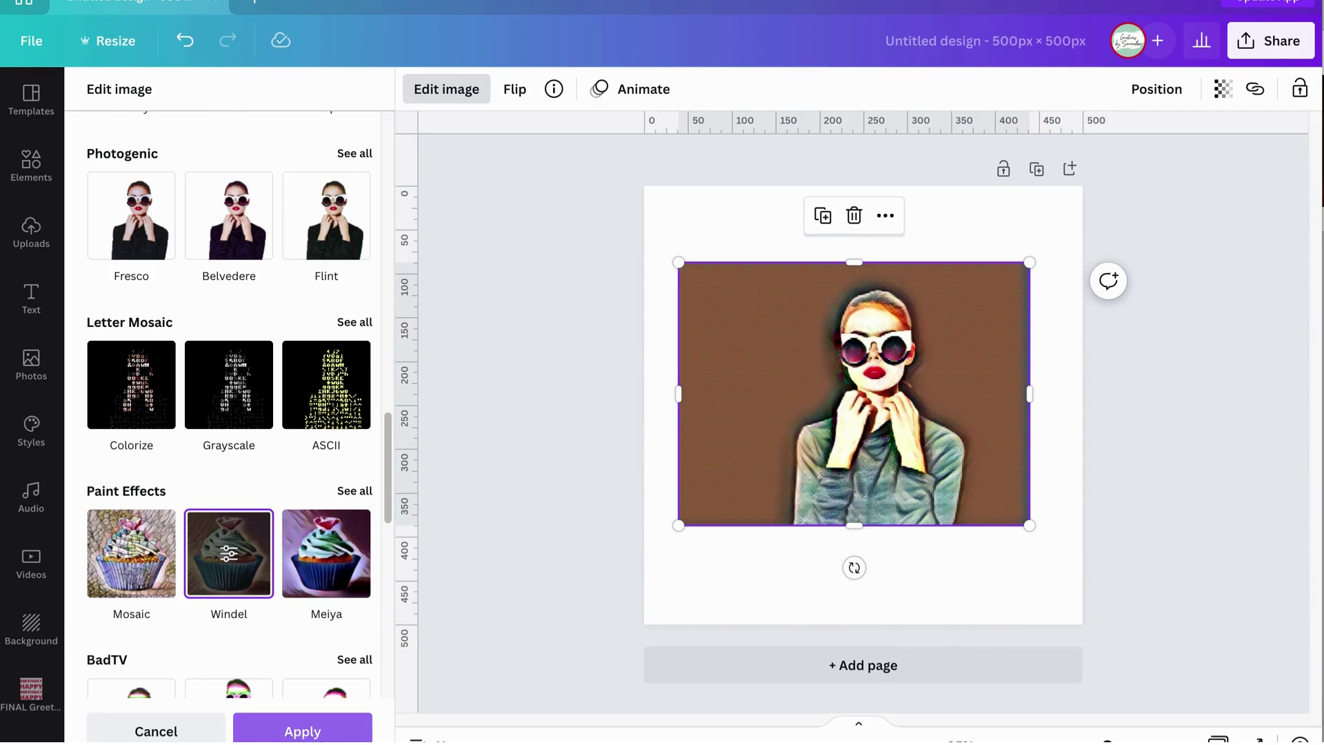
pyautogui.click(302, 733)
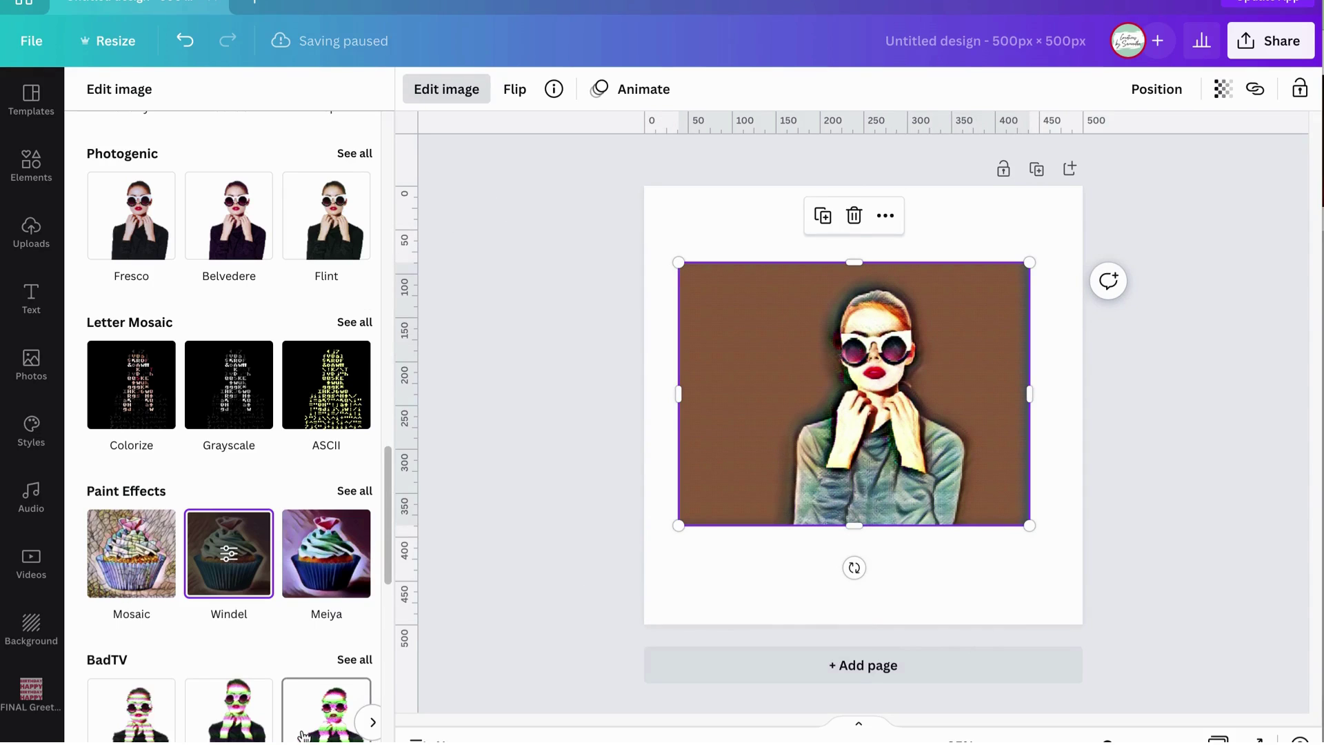
# Remove the brown background from the painted portrait with the Background Remover and apply the result
pyautogui.scroll(15, 293, 383)
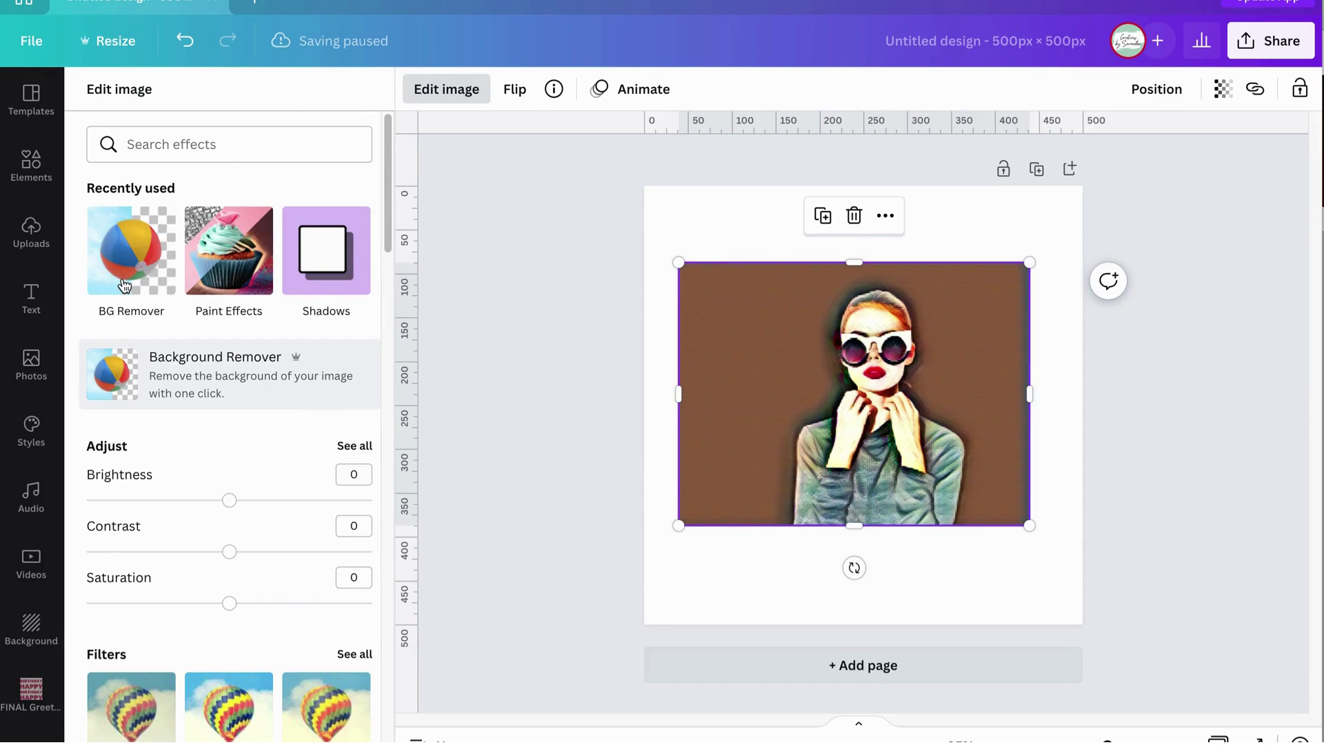
pyautogui.click(124, 285)
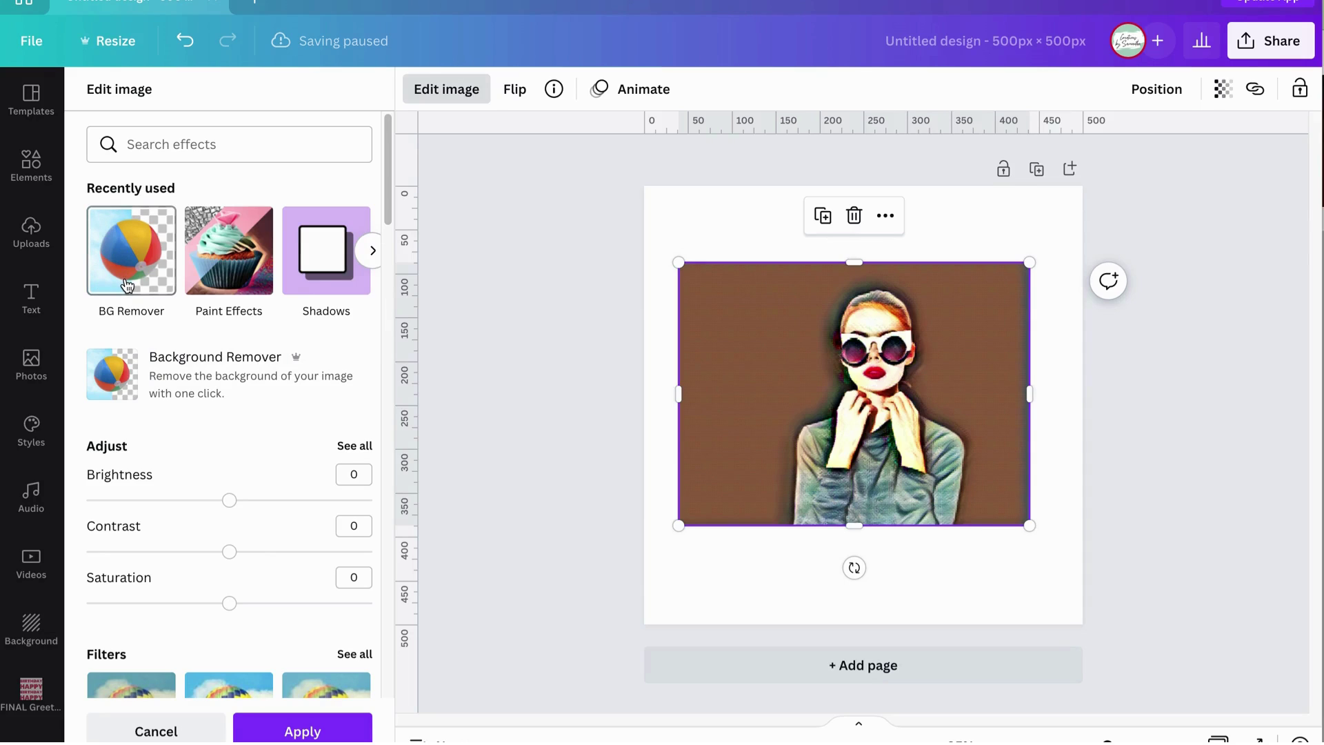
pyautogui.click(142, 245)
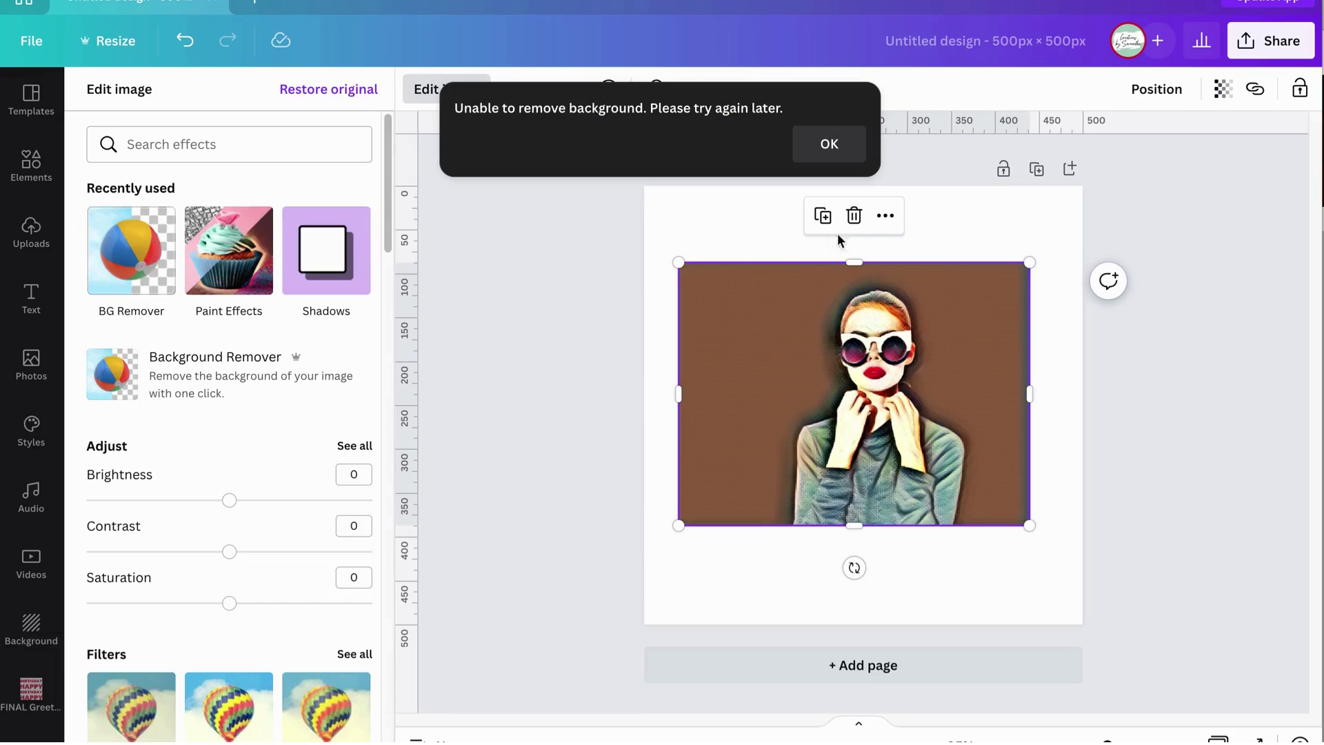
pyautogui.click(830, 144)
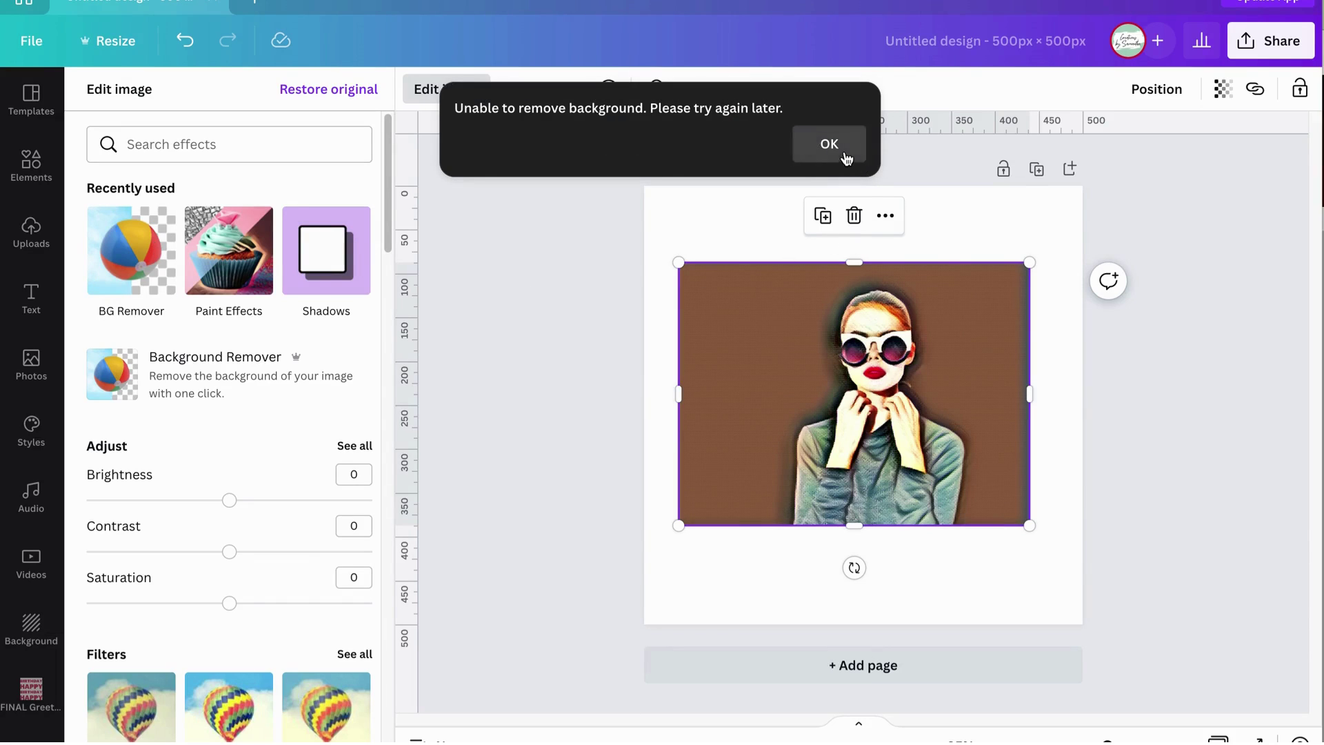
pyautogui.click(120, 240)
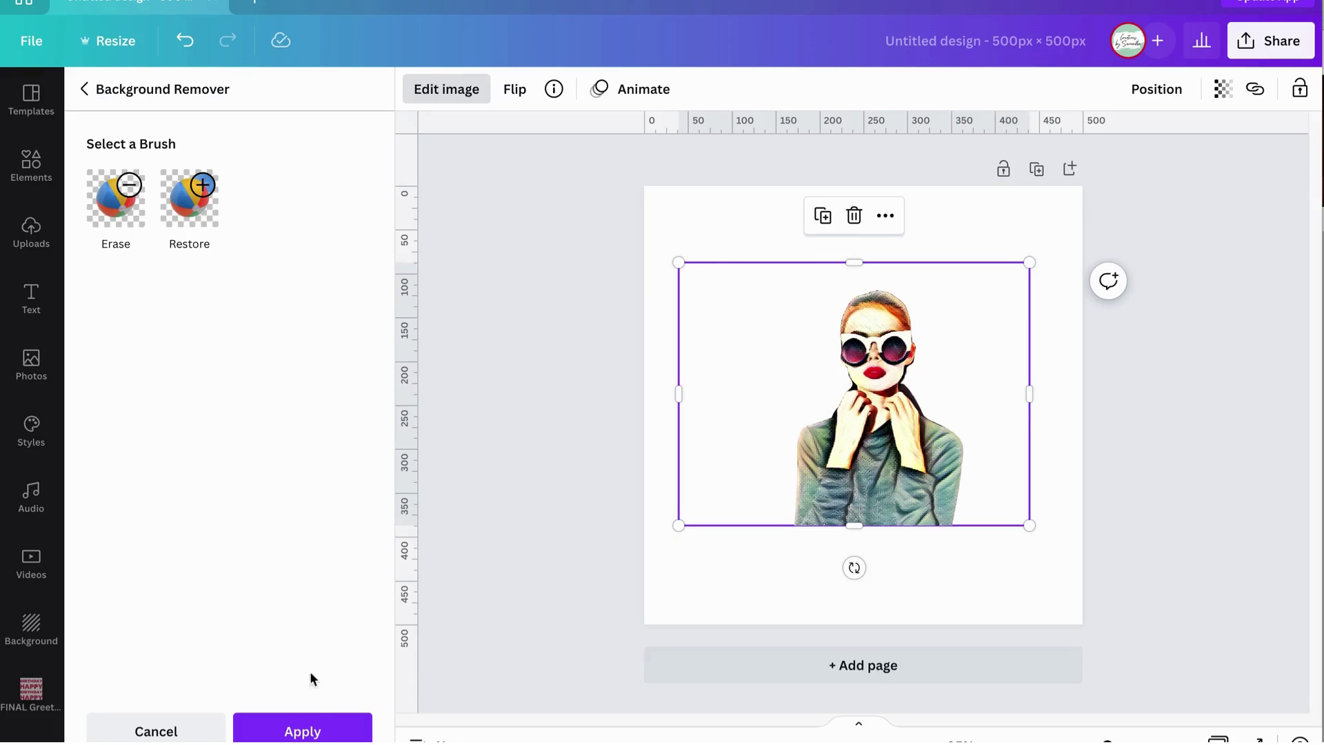
pyautogui.click(296, 728)
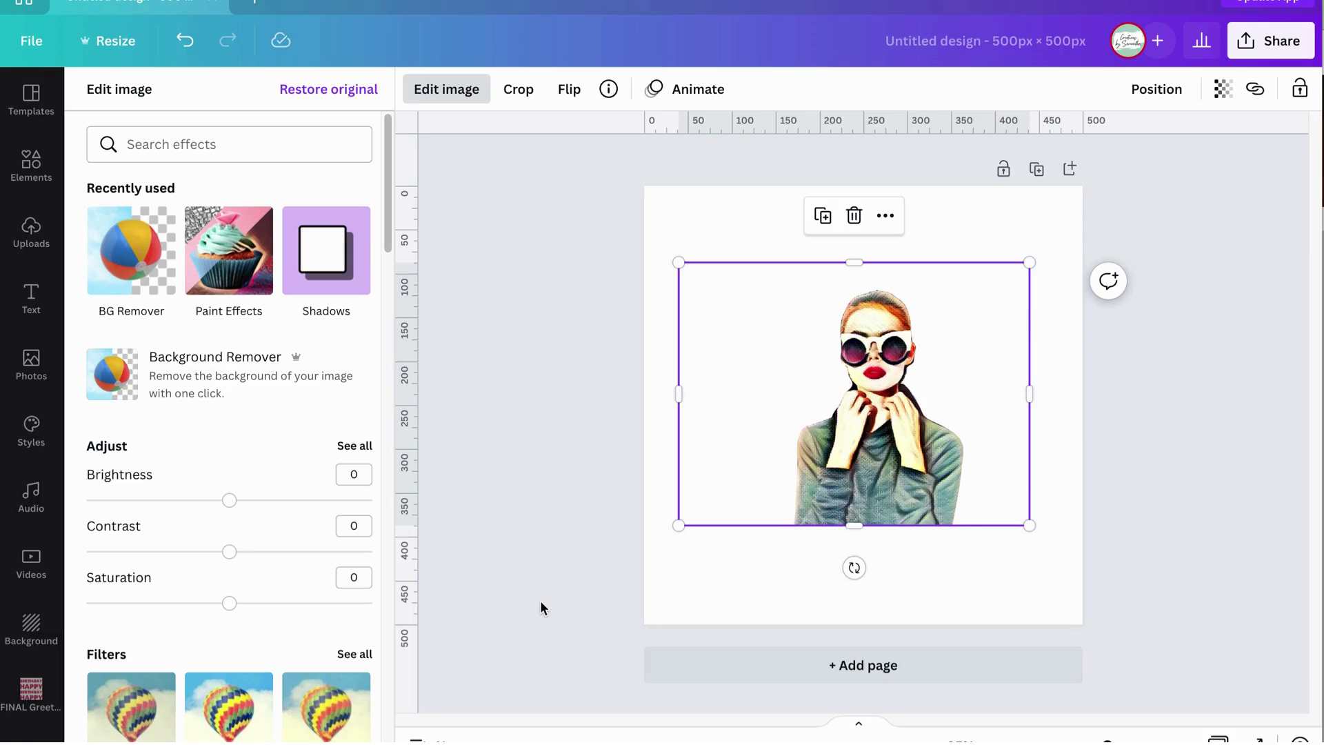
# Shrink the cut-out portrait to about 140 px wide and place it in the page's bottom-right corner
pyautogui.moveTo(967, 373); pyautogui.dragTo(954, 383)
pyautogui.moveTo(688, 273); pyautogui.dragTo(923, 430)
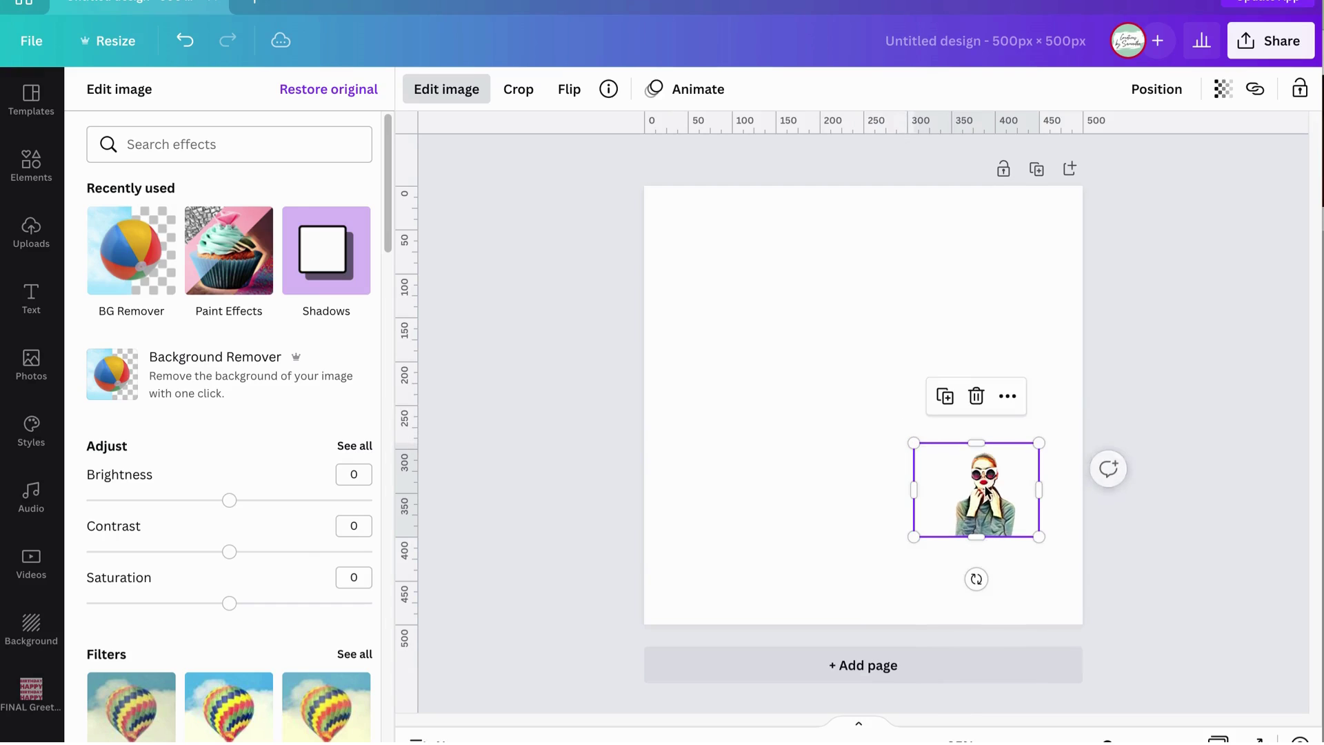
pyautogui.moveTo(988, 491); pyautogui.dragTo(1025, 576)
pyautogui.click(971, 250)
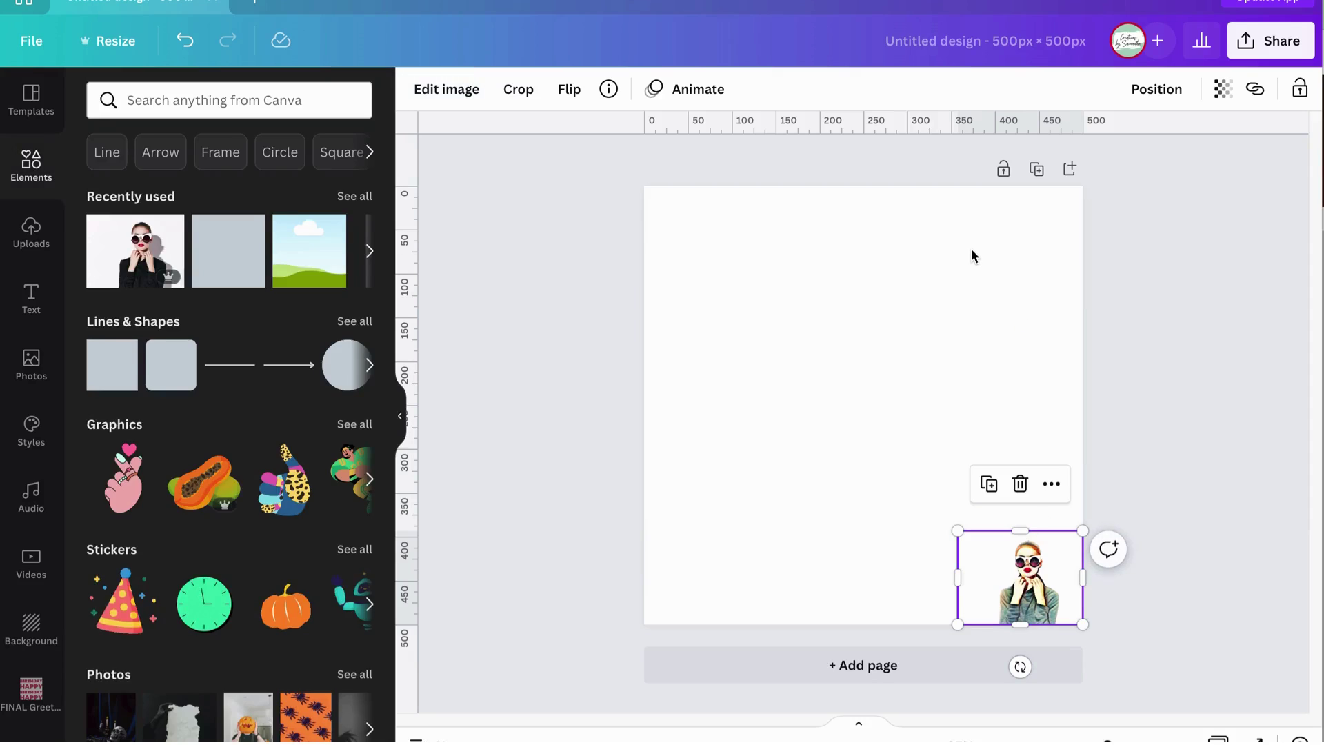
pyautogui.click(971, 250)
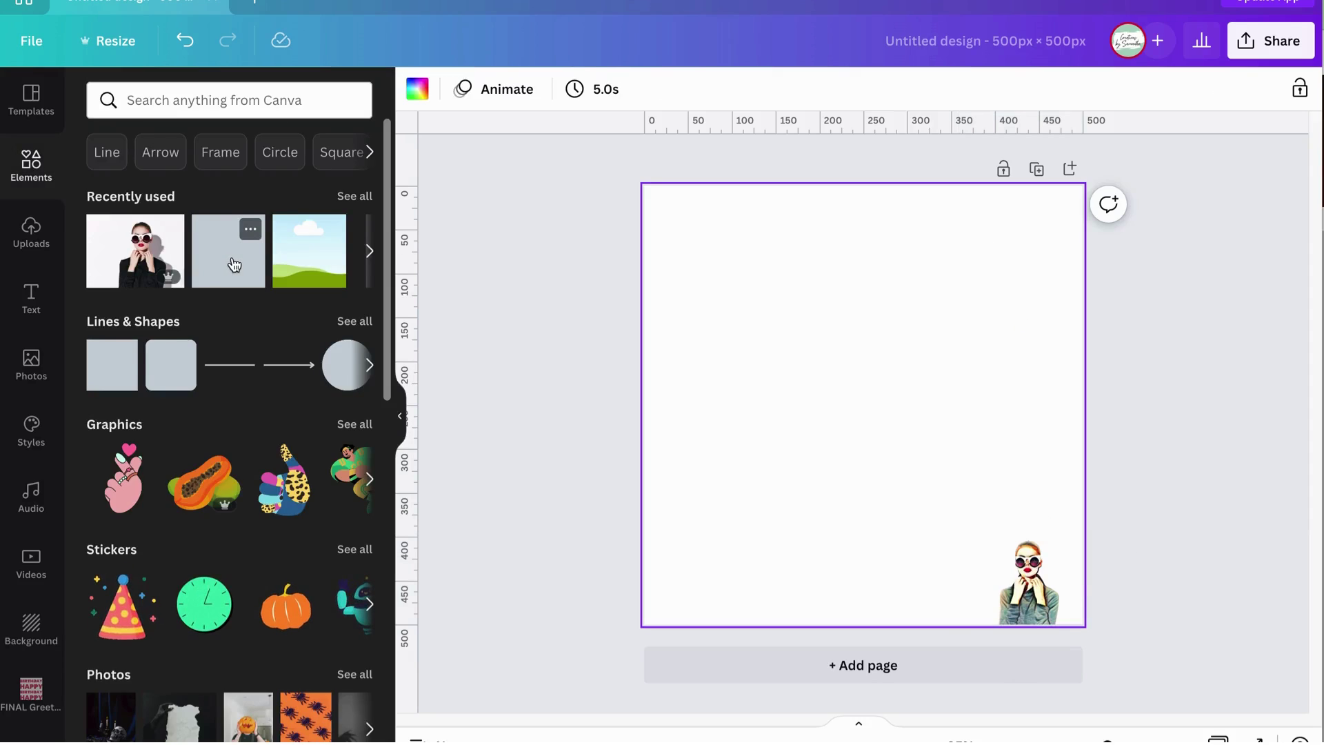
# Add a square shape and place it in the page's top-left corner
pyautogui.click(107, 387)
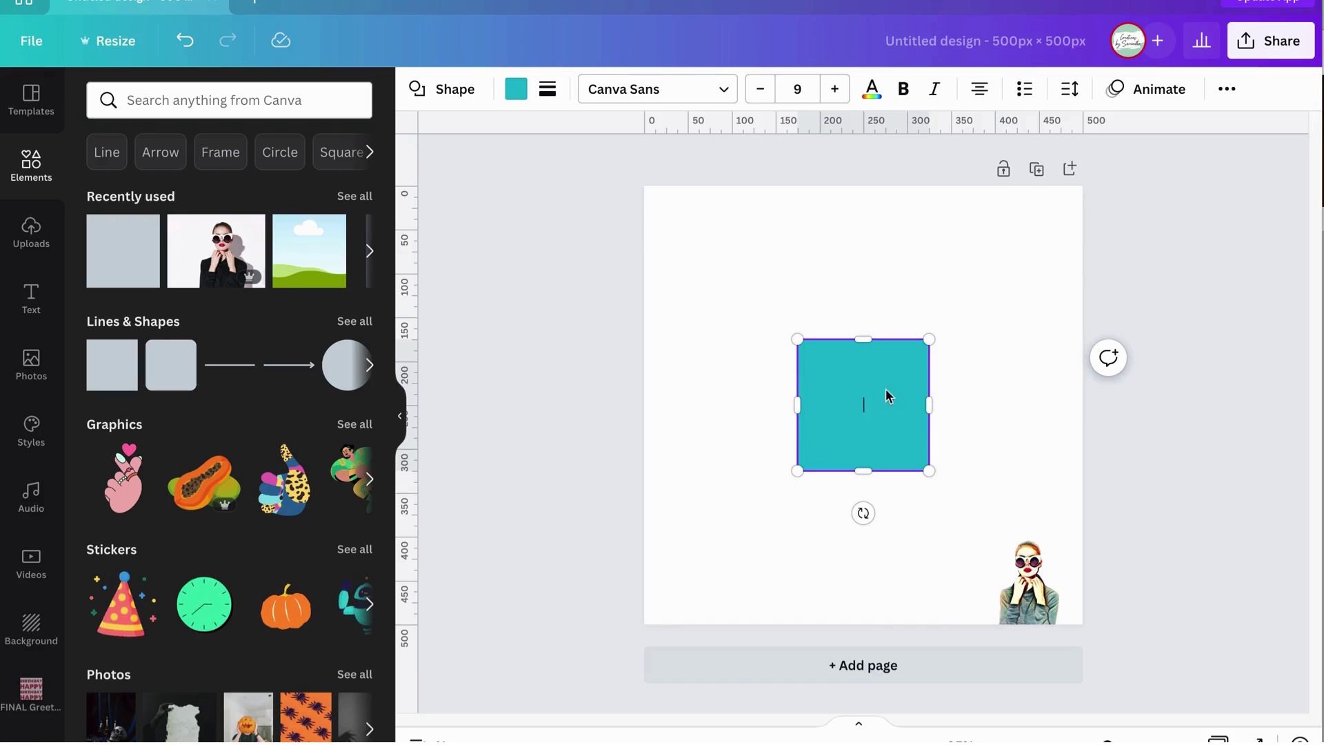
pyautogui.moveTo(863, 407); pyautogui.dragTo(712, 255)
pyautogui.click(867, 266)
pyautogui.click(717, 251)
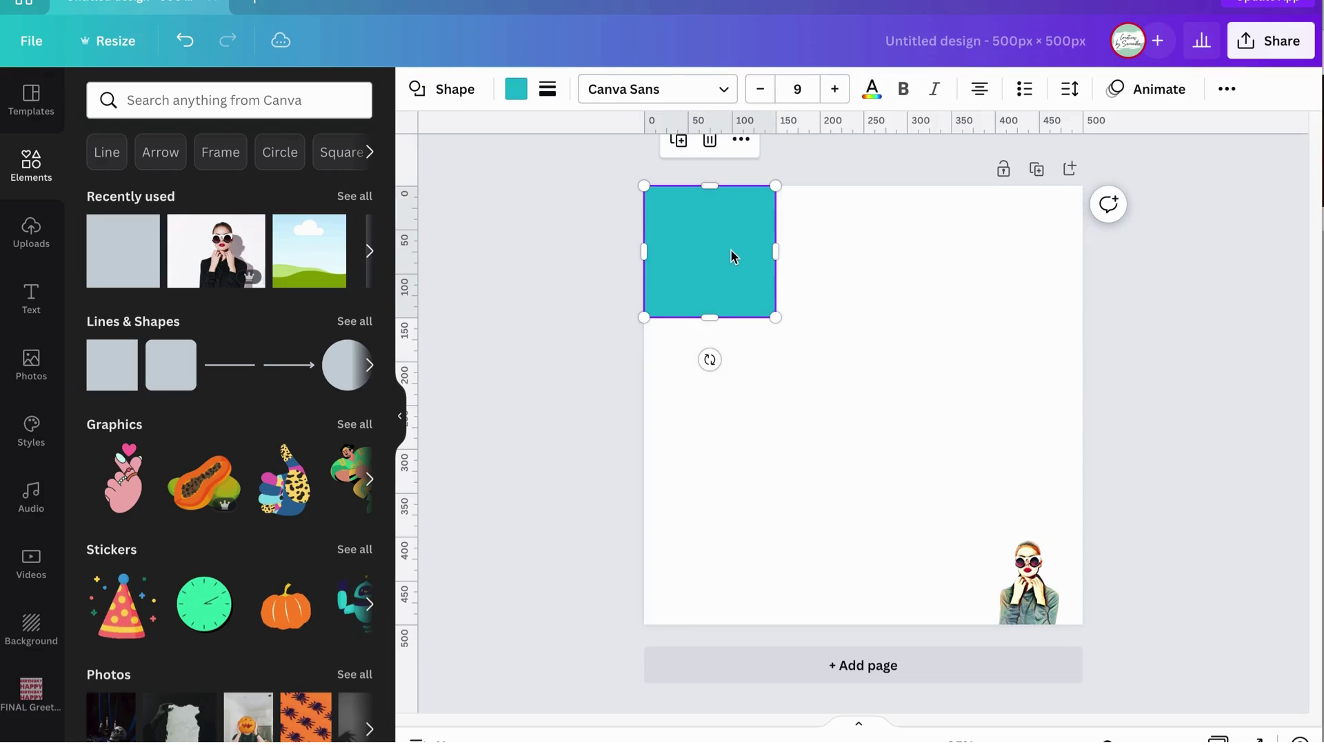
# Duplicate the square twice and line the copies up edge to edge along the page's top as a row of three
pyautogui.hotkey('ctrl', 'd')
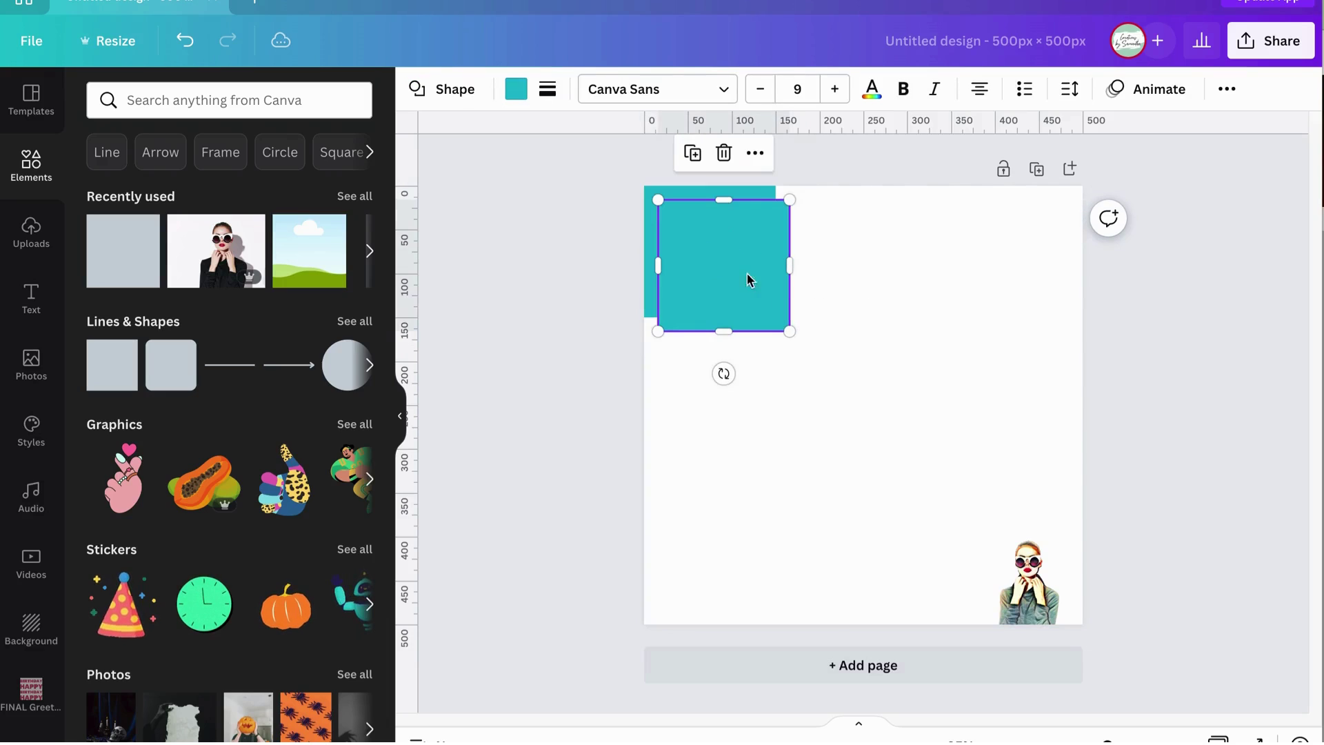
pyautogui.moveTo(784, 263); pyautogui.dragTo(991, 256)
pyautogui.hotkey('ctrl', 'd')
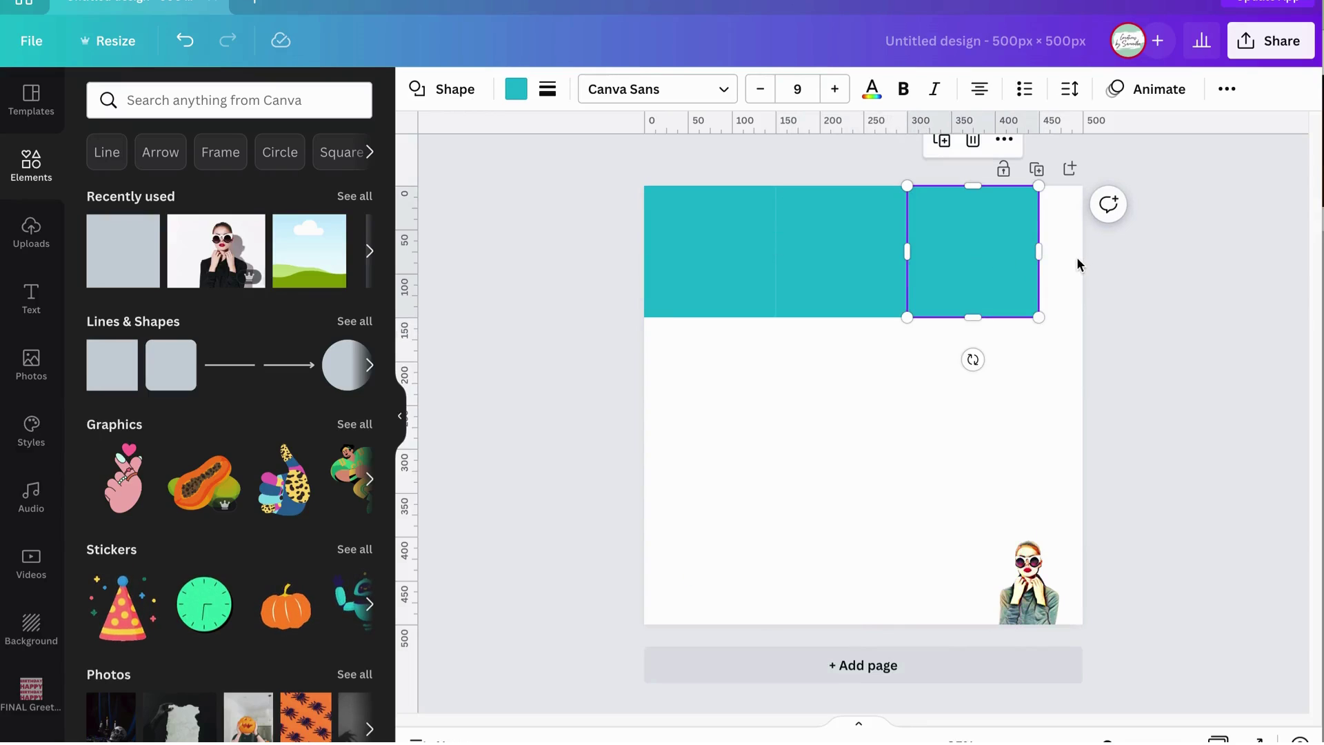
pyautogui.click(1119, 271)
# Scale the row of three squares to the full page width and duplicate it downward to form a 3 × 3 grid
pyautogui.moveTo(1116, 262); pyautogui.dragTo(610, 259)
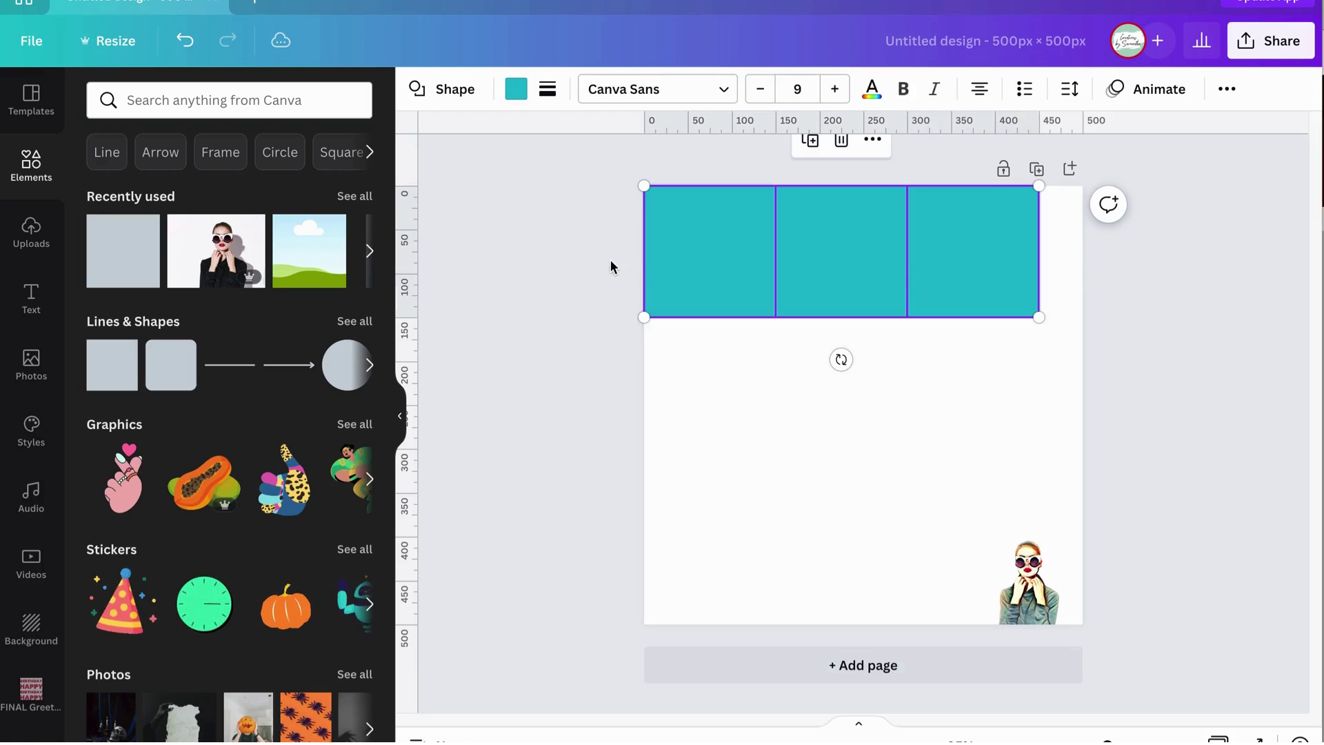
pyautogui.moveTo(1039, 317); pyautogui.dragTo(1079, 345)
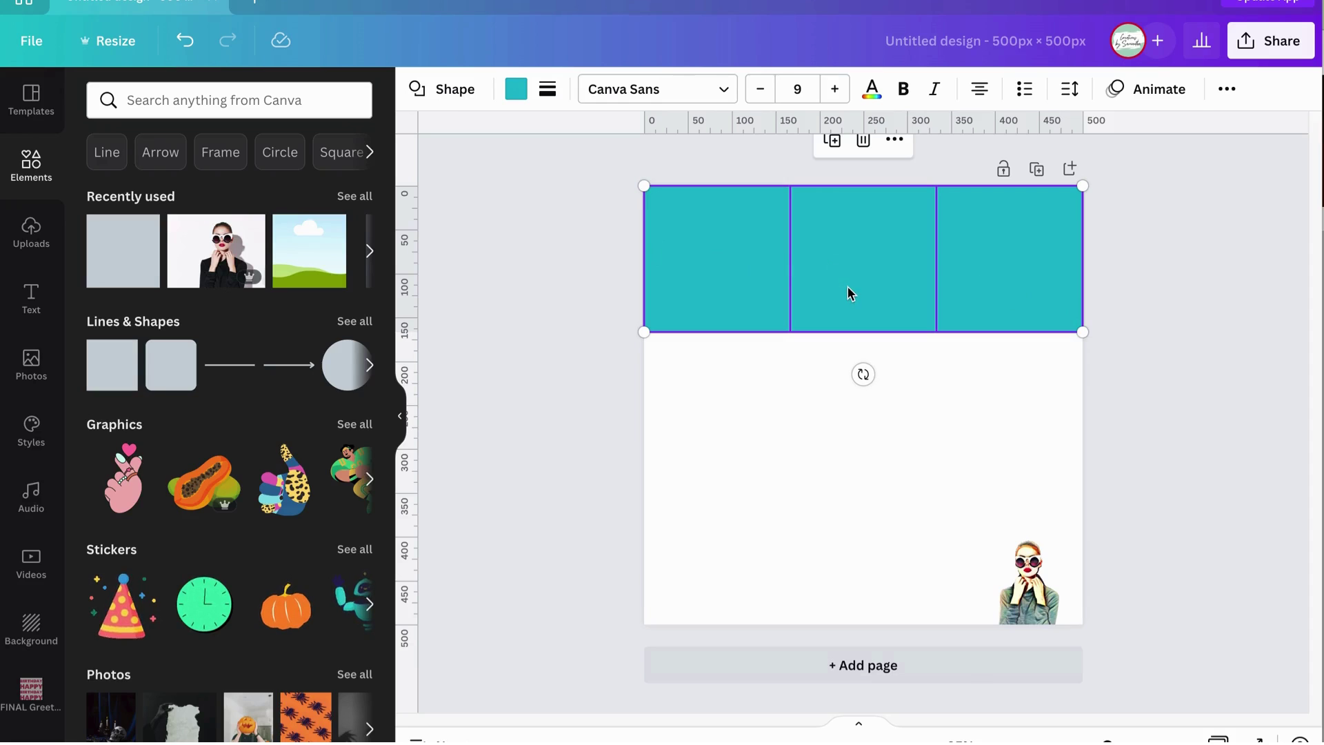
pyautogui.moveTo(846, 287); pyautogui.dragTo(851, 519)
pyautogui.click(1159, 514)
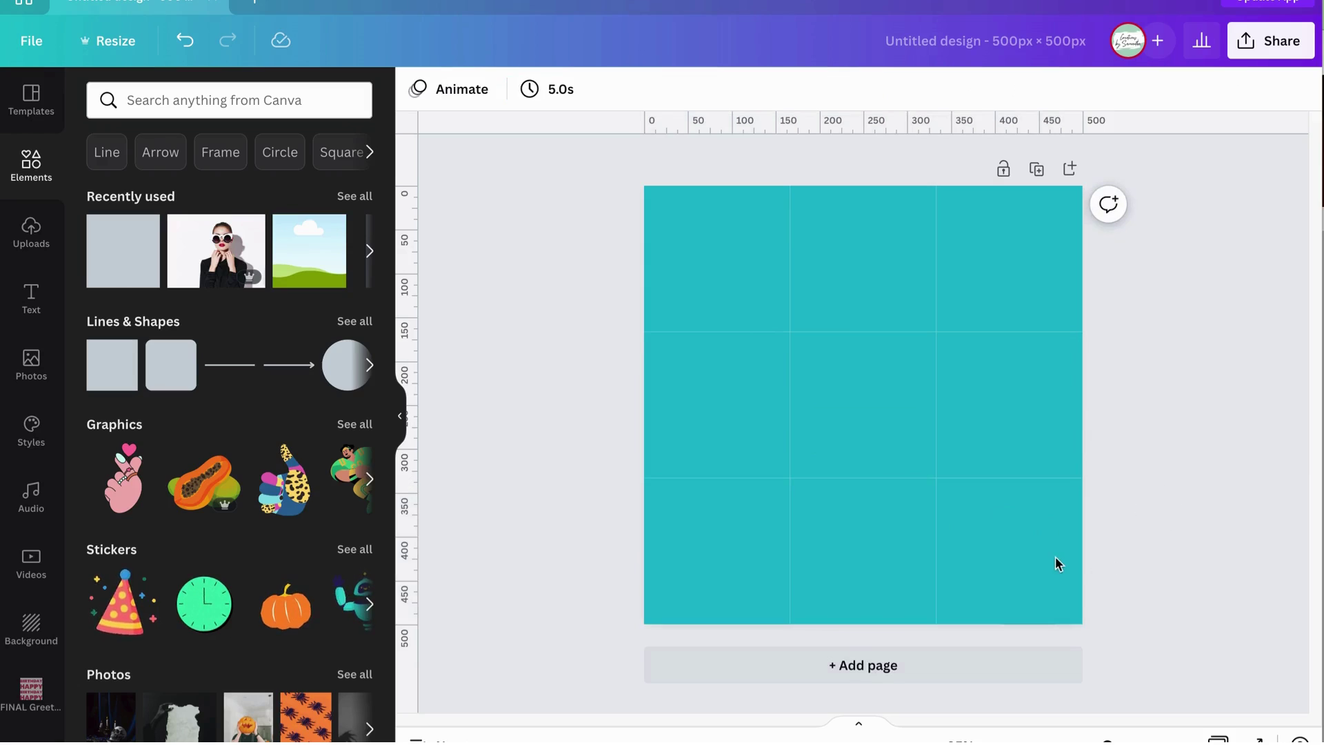
# Send the grid's bottom-right square backward so that it lies behind the portrait
pyautogui.click(1051, 556)
pyautogui.click(1227, 90)
pyautogui.click(1045, 133)
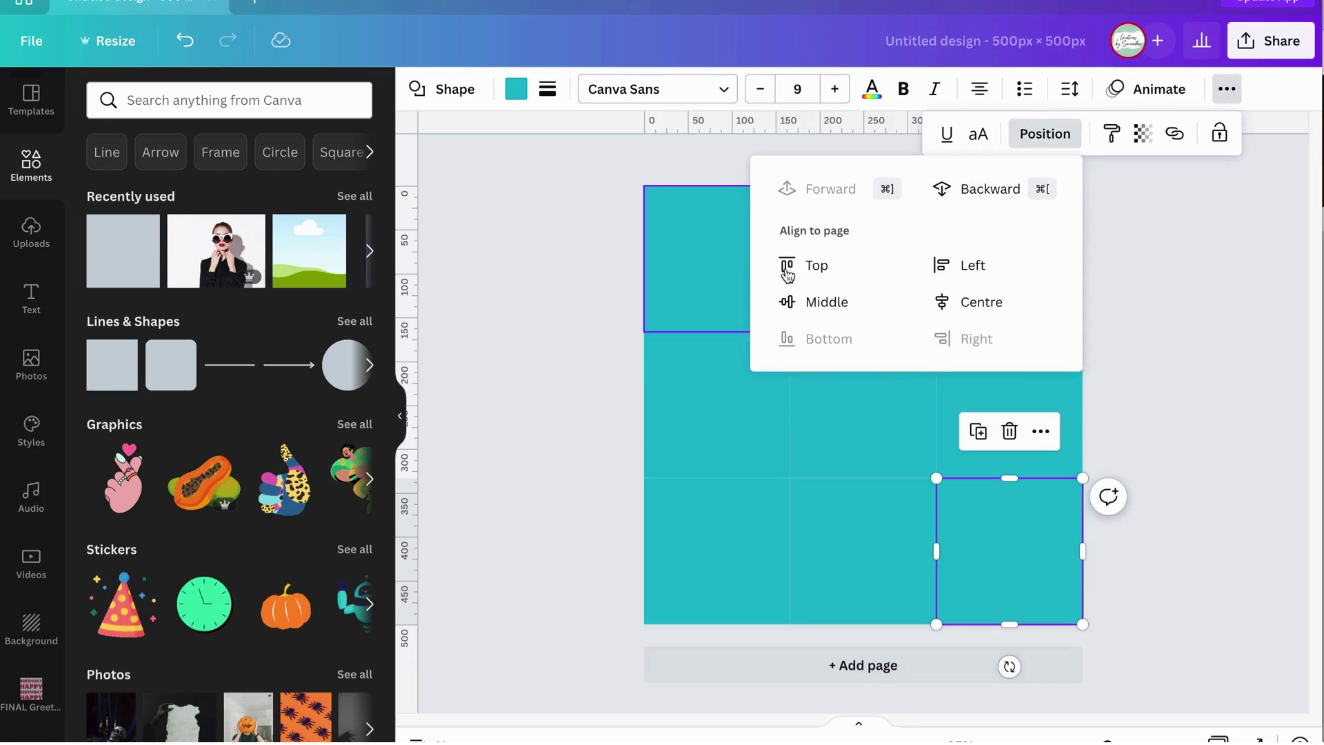
pyautogui.click(1009, 186)
pyautogui.click(1201, 365)
pyautogui.click(1099, 546)
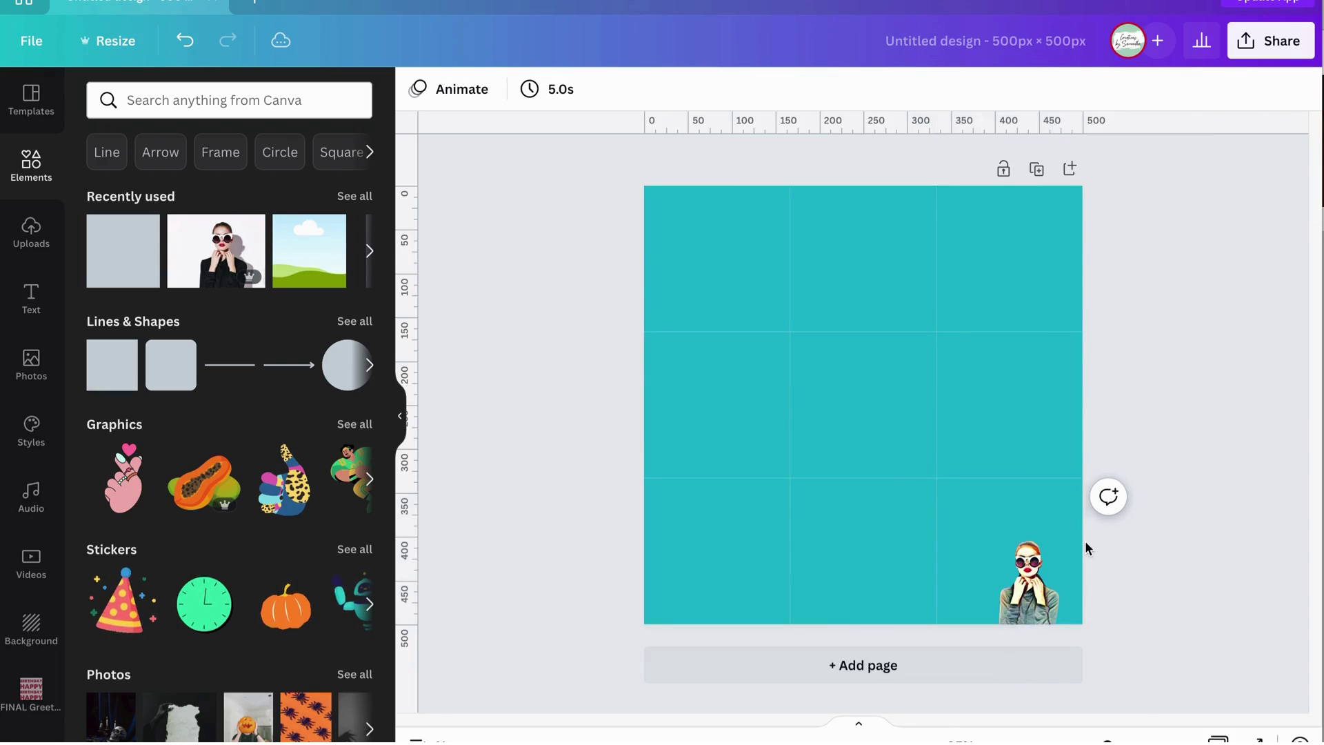
# Move the portrait left to centre it horizontally in the bottom-right square, keeping it on the page's bottom edge
pyautogui.click(1023, 582)
pyautogui.moveTo(989, 574); pyautogui.dragTo(1008, 574)
pyautogui.click(1130, 443)
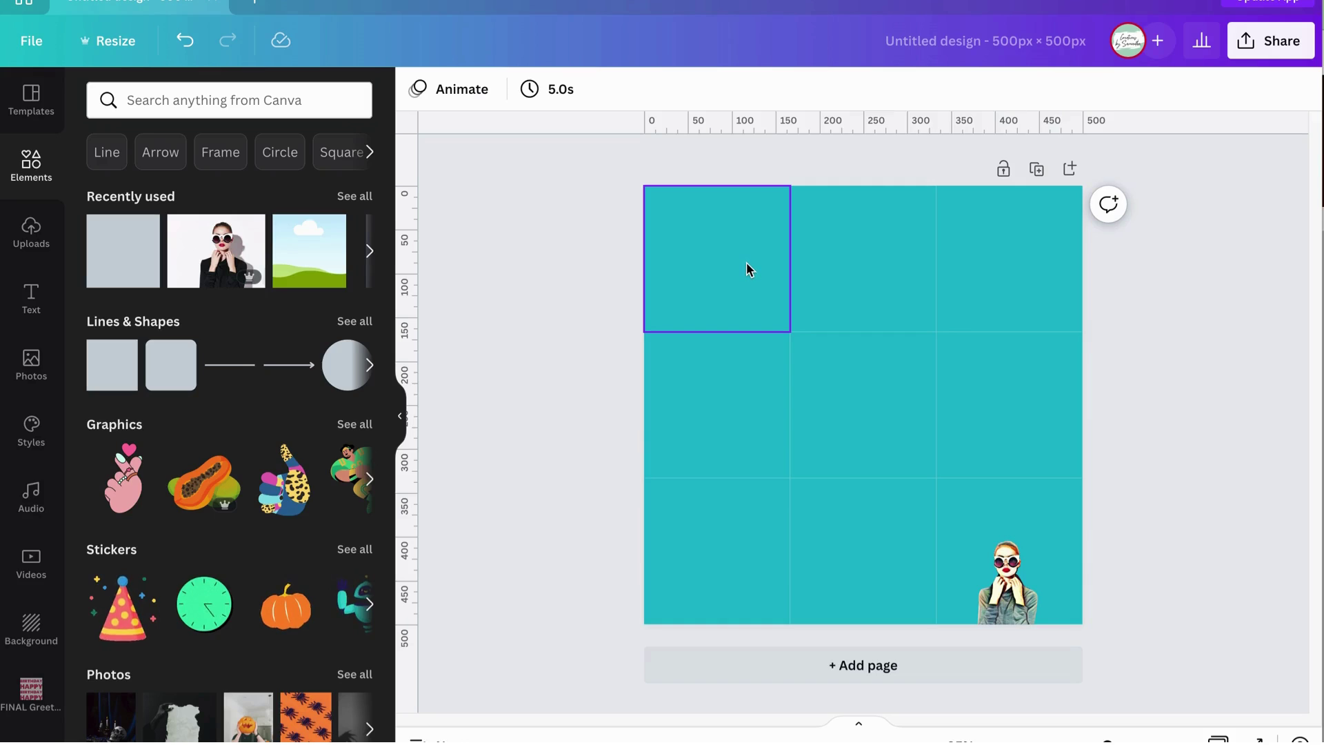
# Fill the grid's top-left square with the purple default colour
pyautogui.click(723, 235)
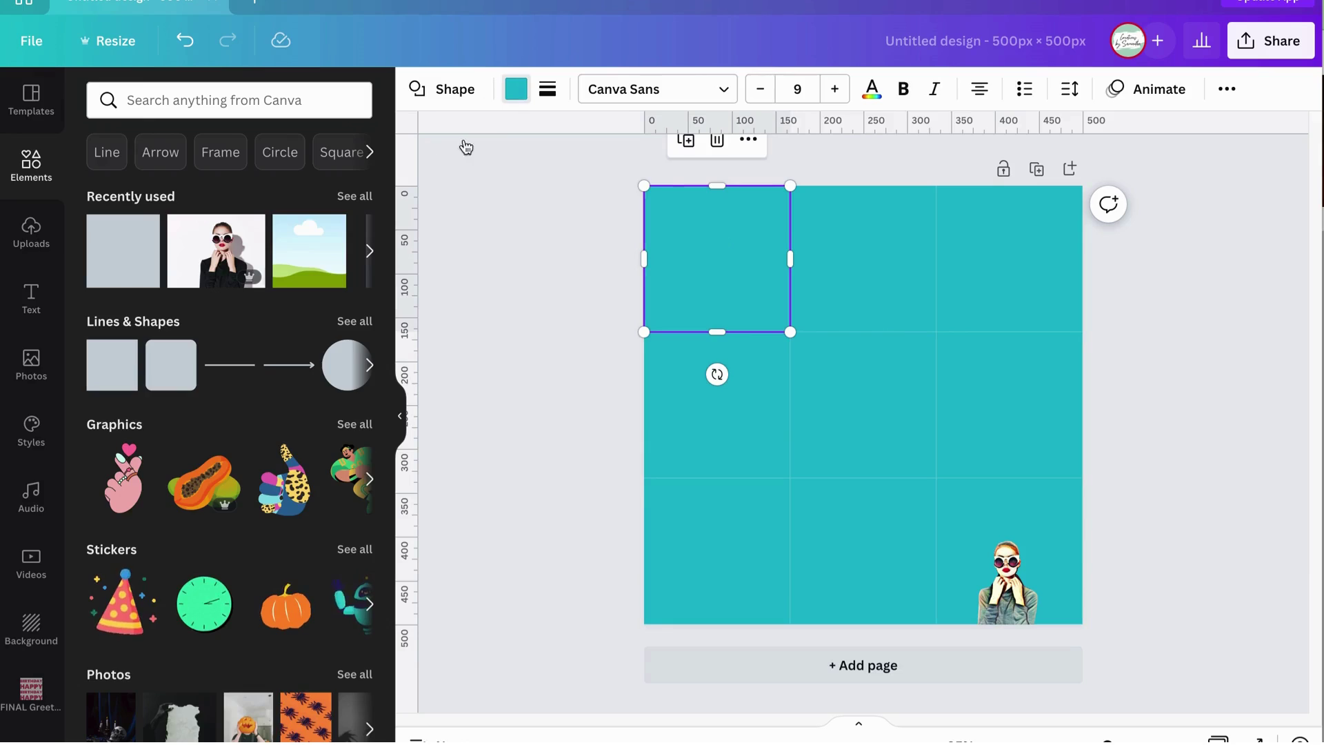
pyautogui.click(514, 90)
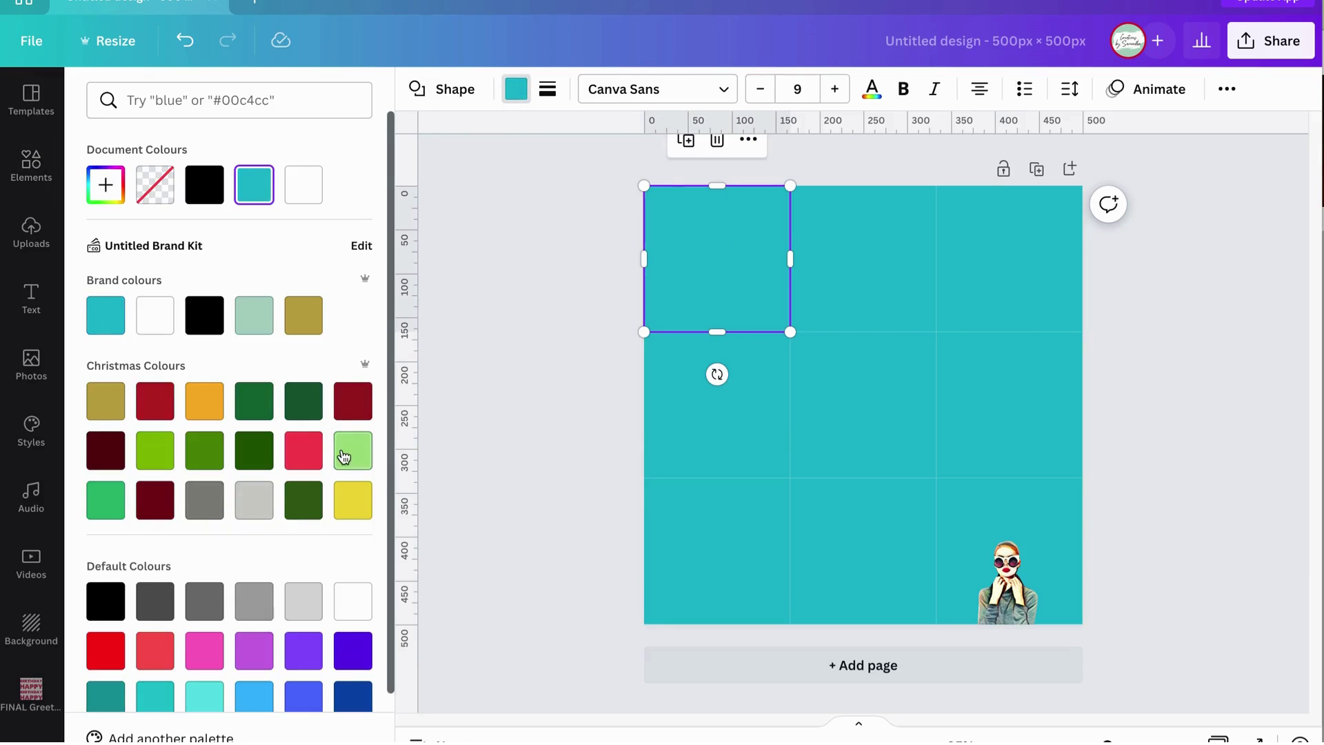
pyautogui.click(299, 663)
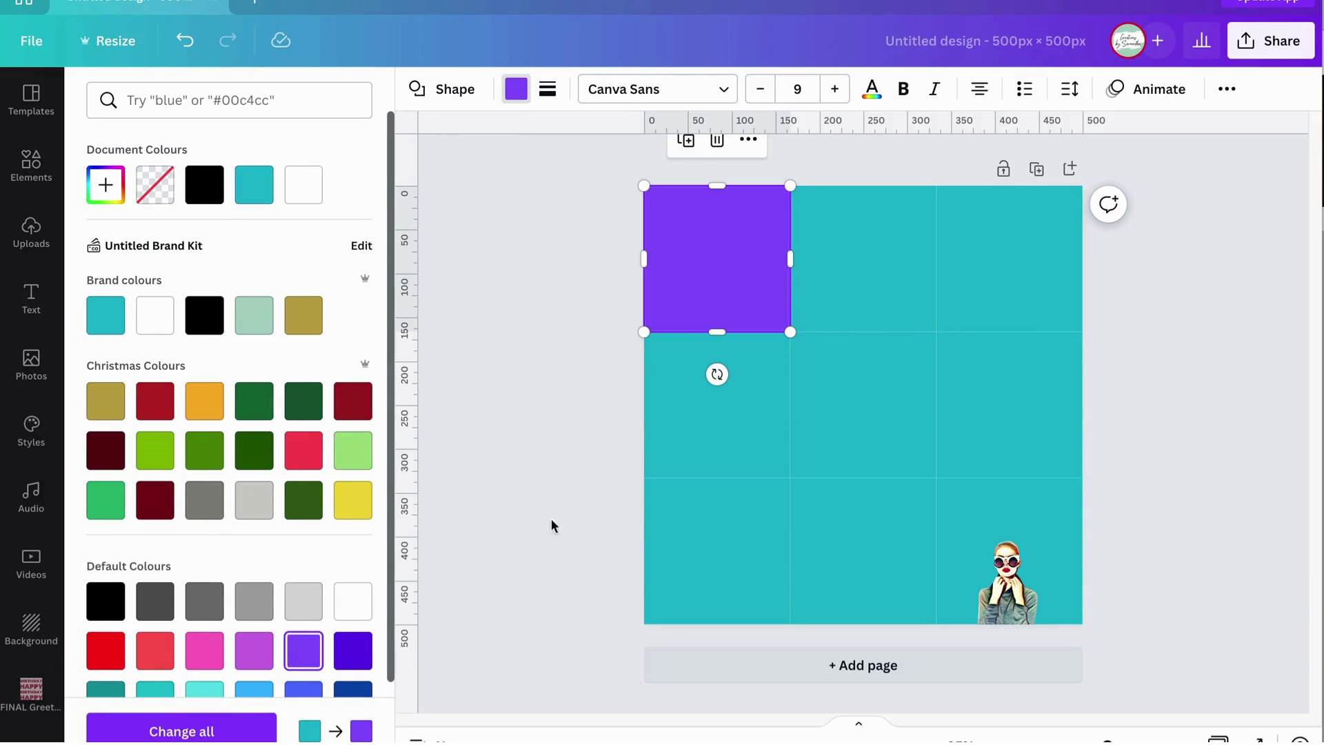
# Fill the top-middle square with the yellow default colour after trying light orange
pyautogui.click(858, 255)
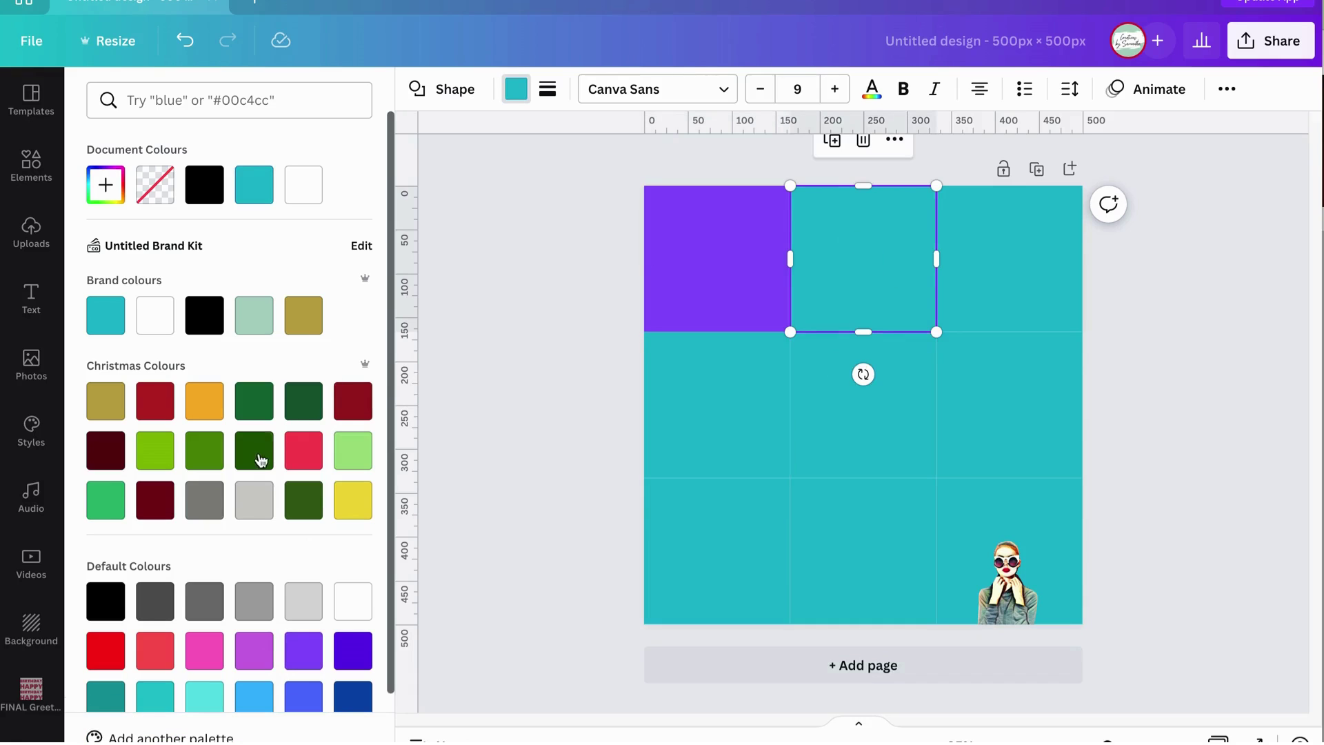
pyautogui.scroll(-2, 195, 427)
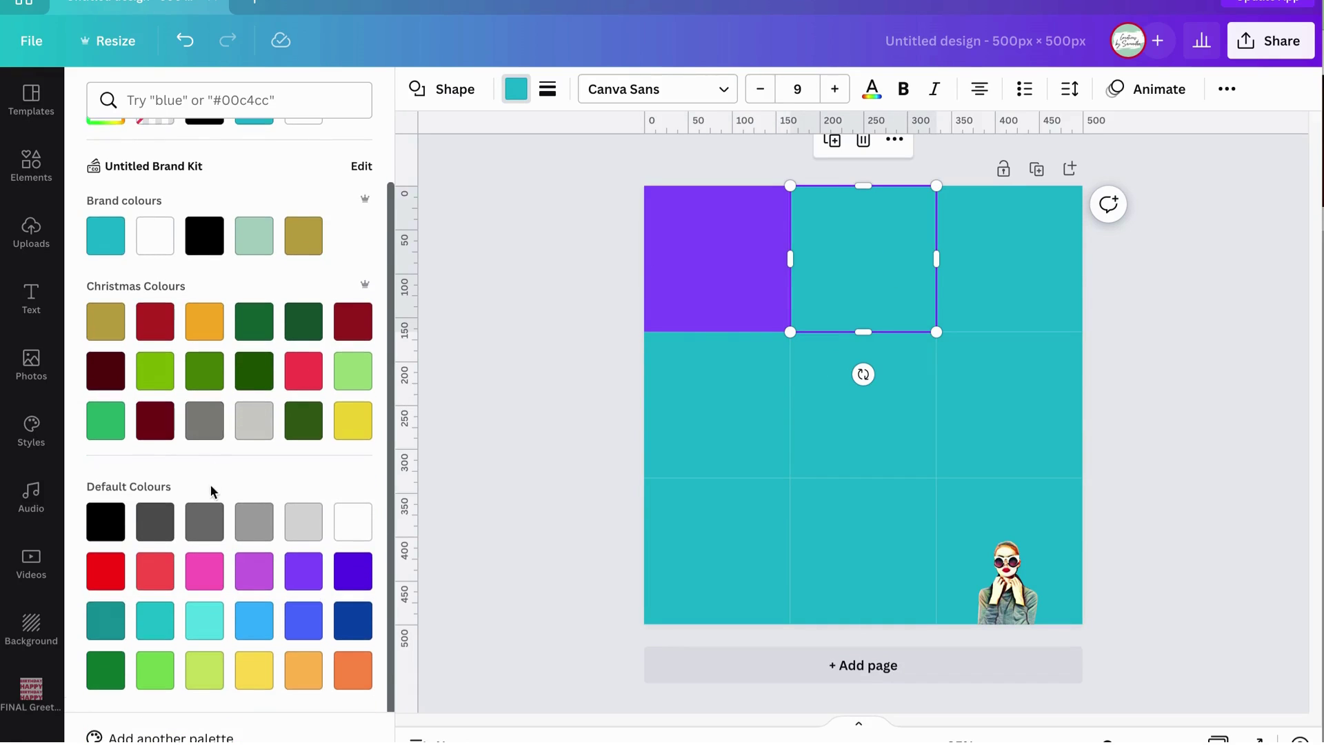
pyautogui.click(302, 669)
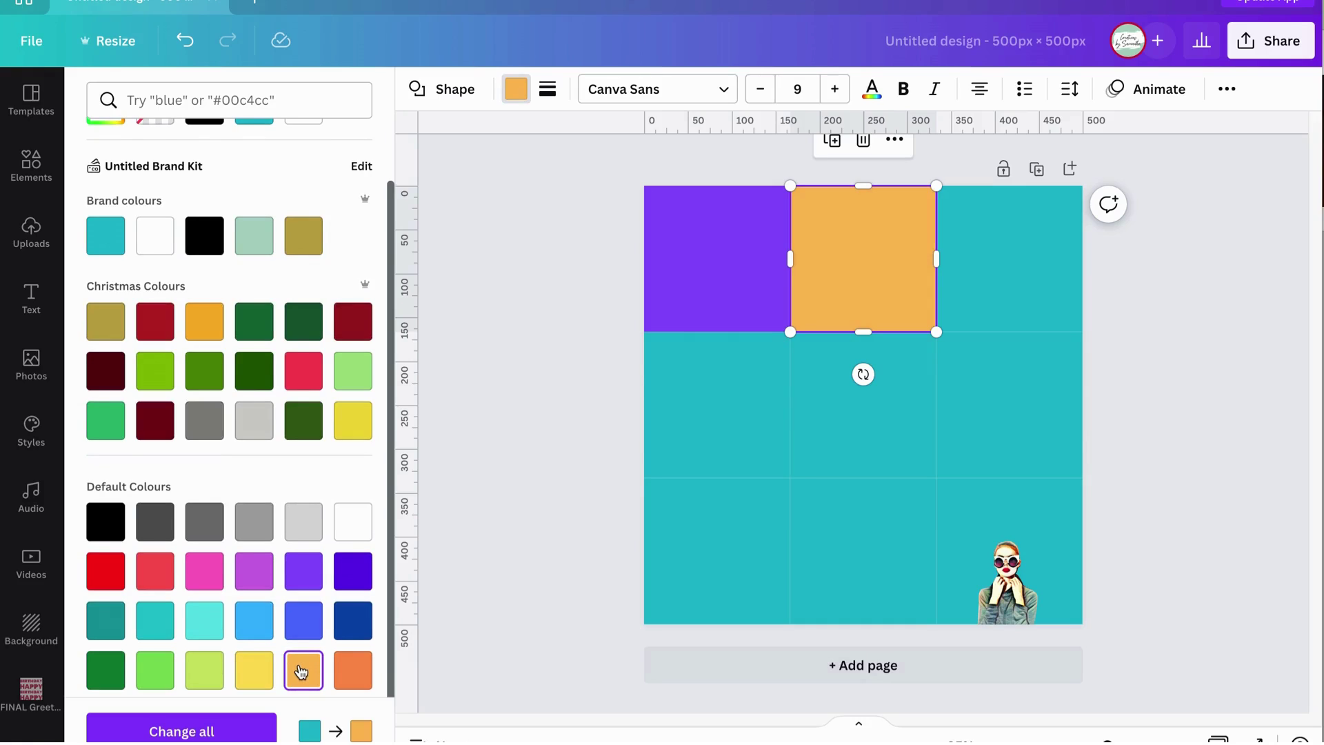
pyautogui.click(268, 674)
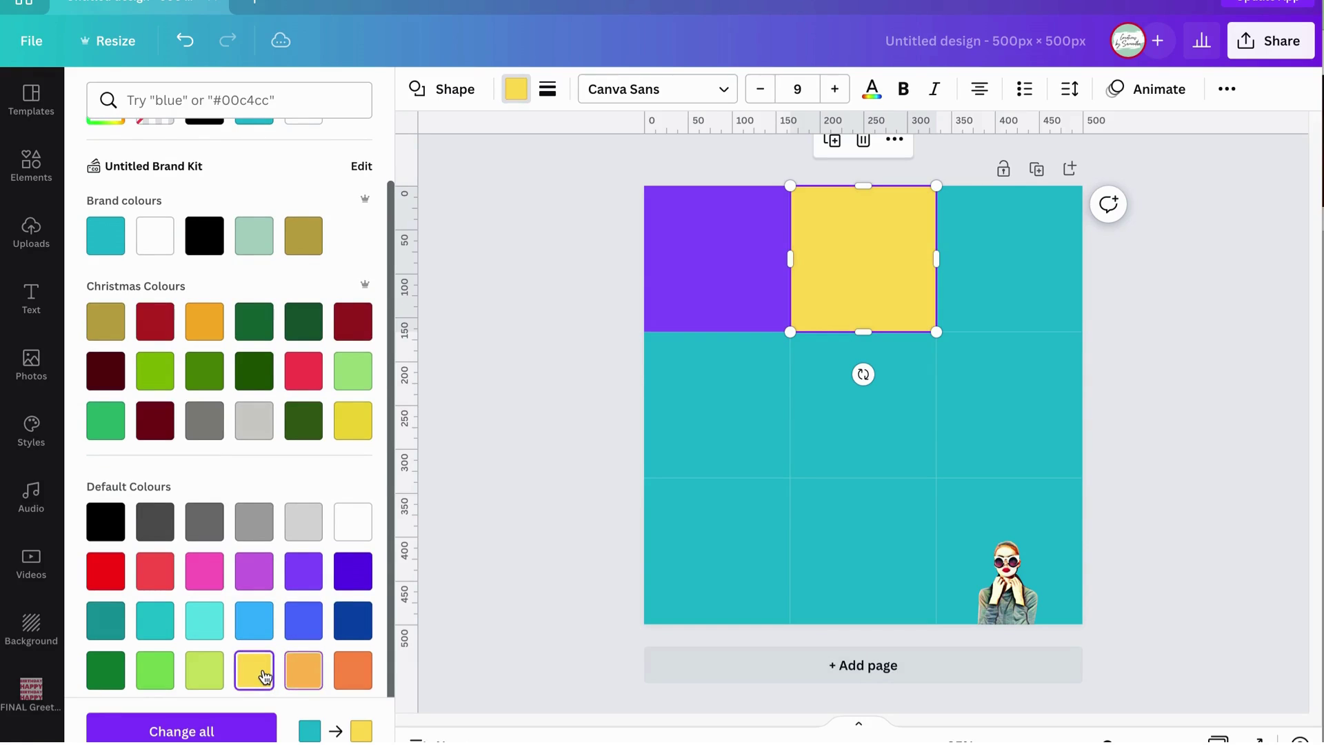
# Fill the grid's top-right square with the light blue default colour and the middle-left square with the pink one
pyautogui.click(1004, 264)
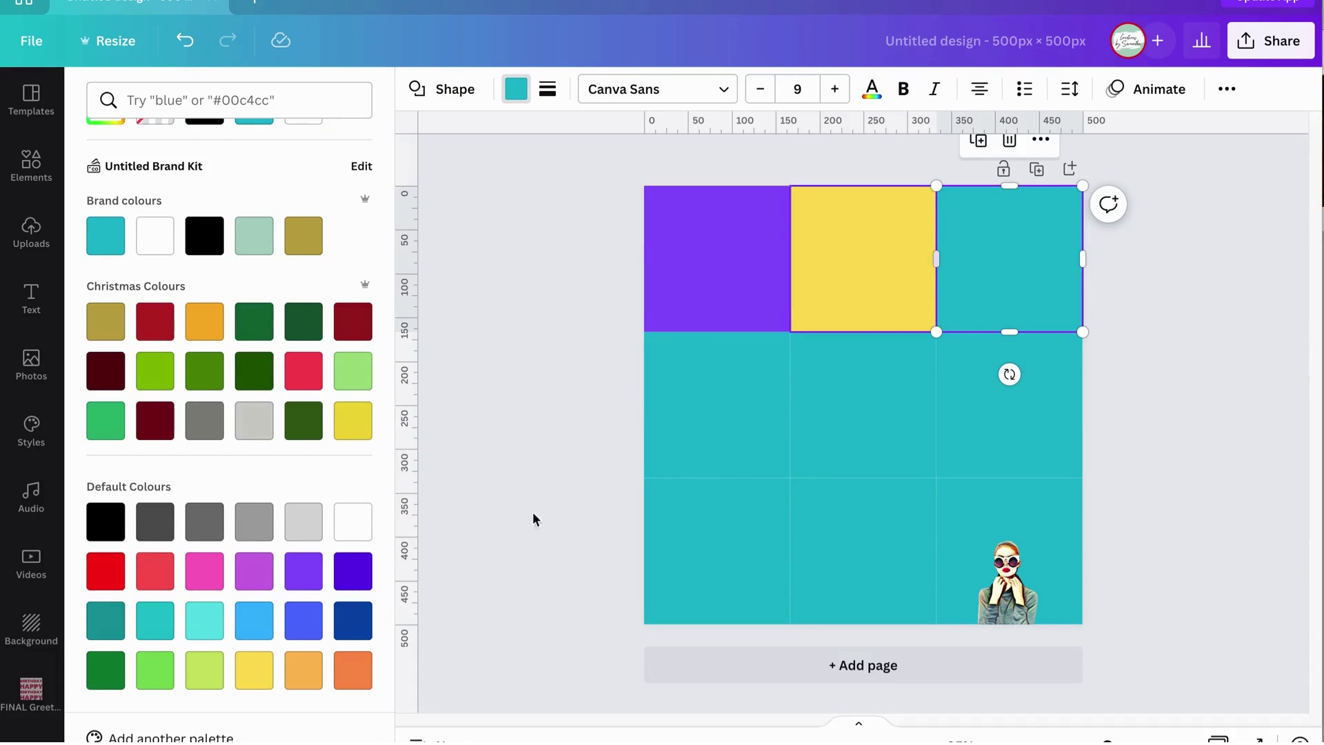
pyautogui.click(253, 619)
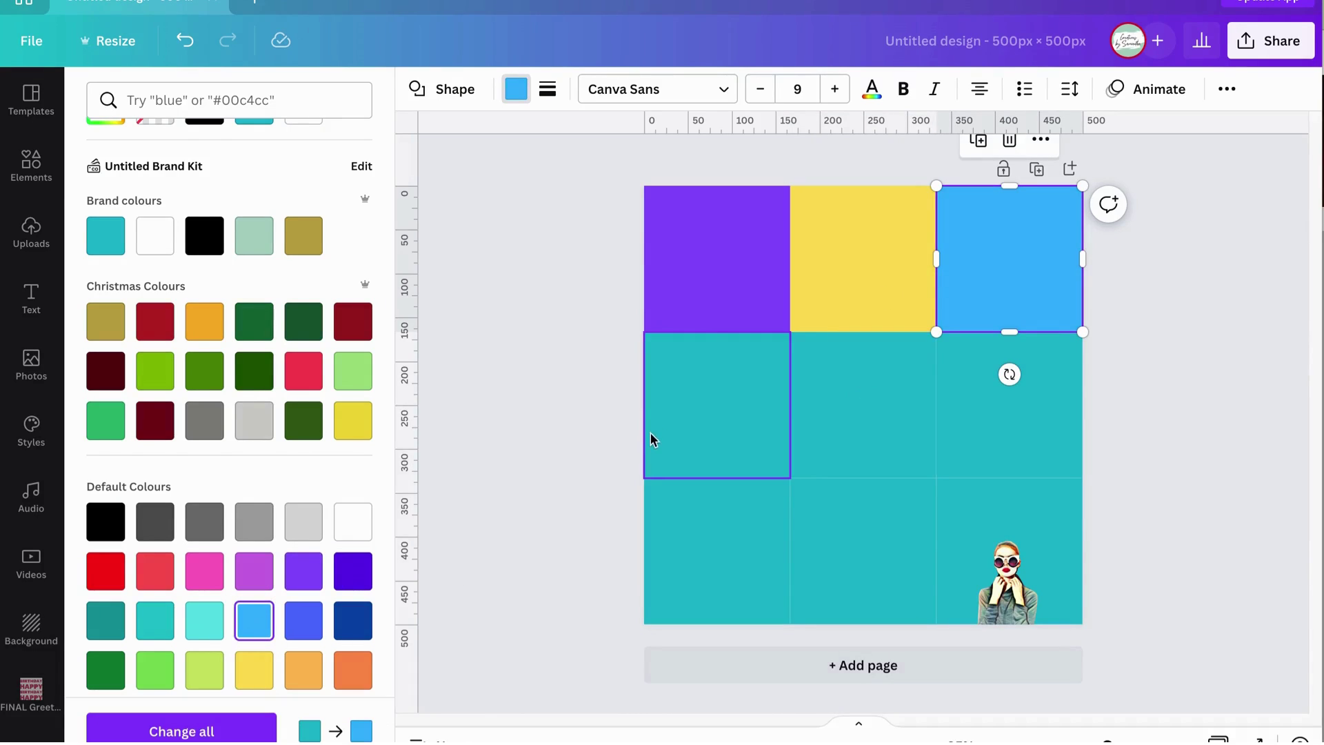
pyautogui.click(680, 436)
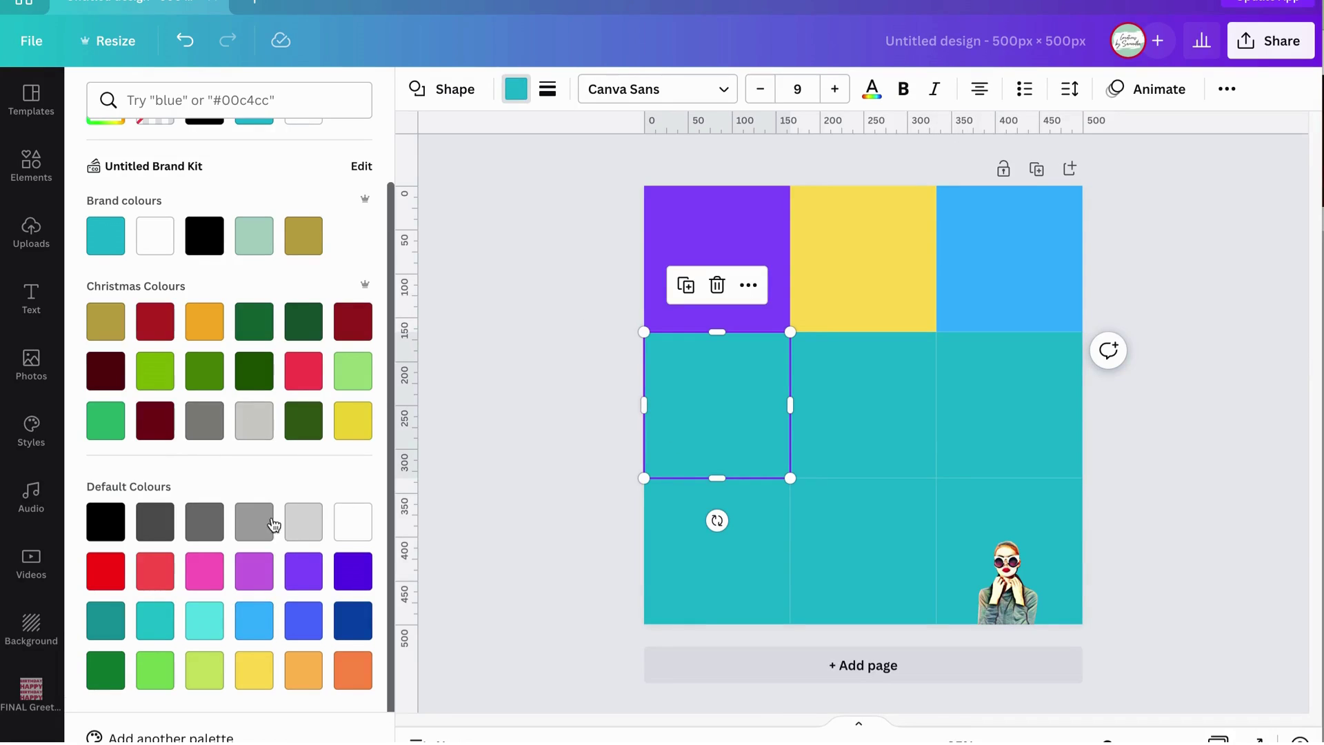
pyautogui.click(219, 572)
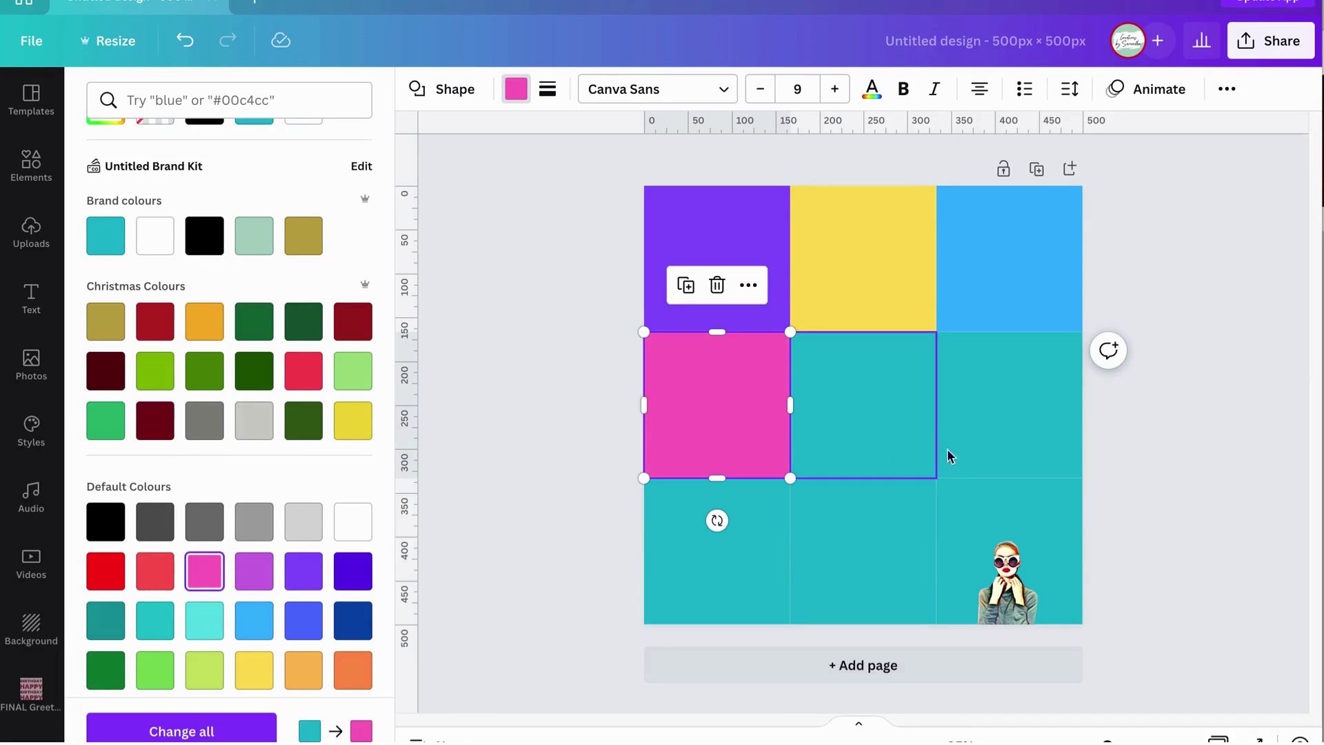
# Fill the centre square with the bright light green default colour and the middle-right square with the orange one
pyautogui.click(894, 422)
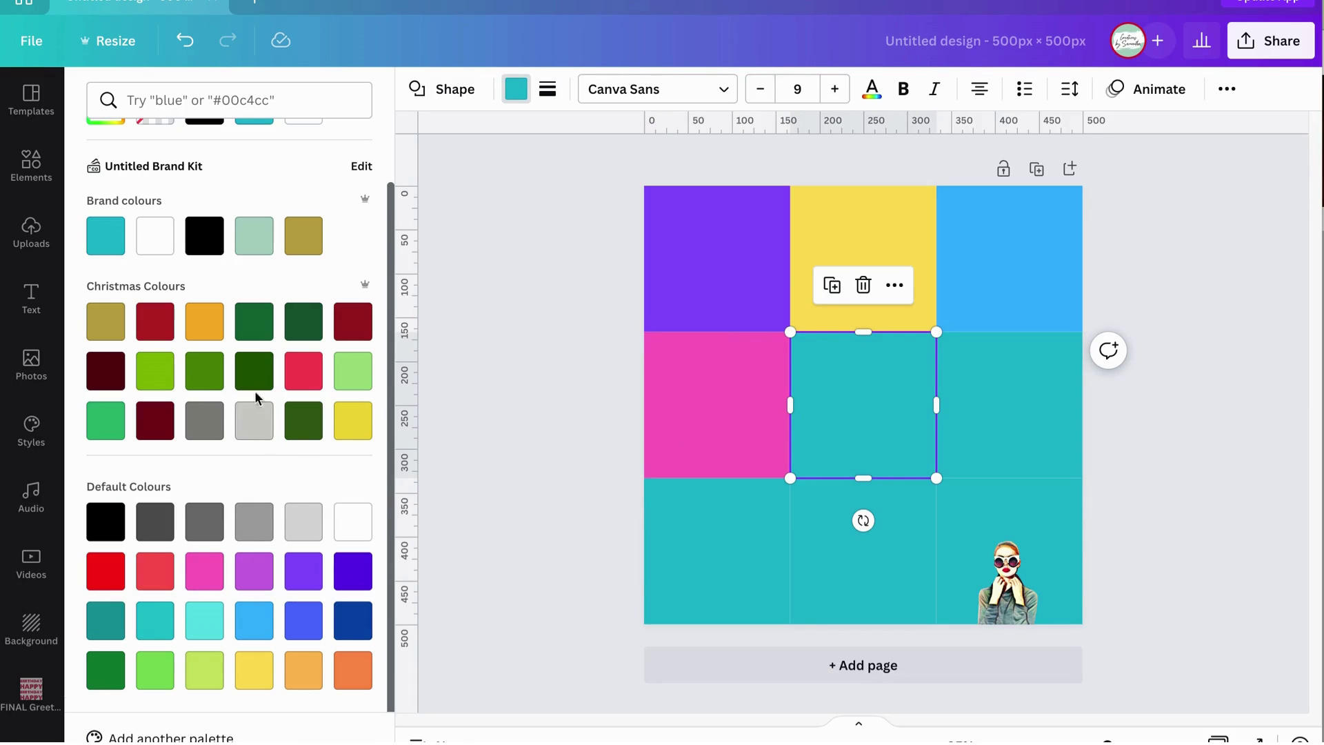
pyautogui.click(168, 374)
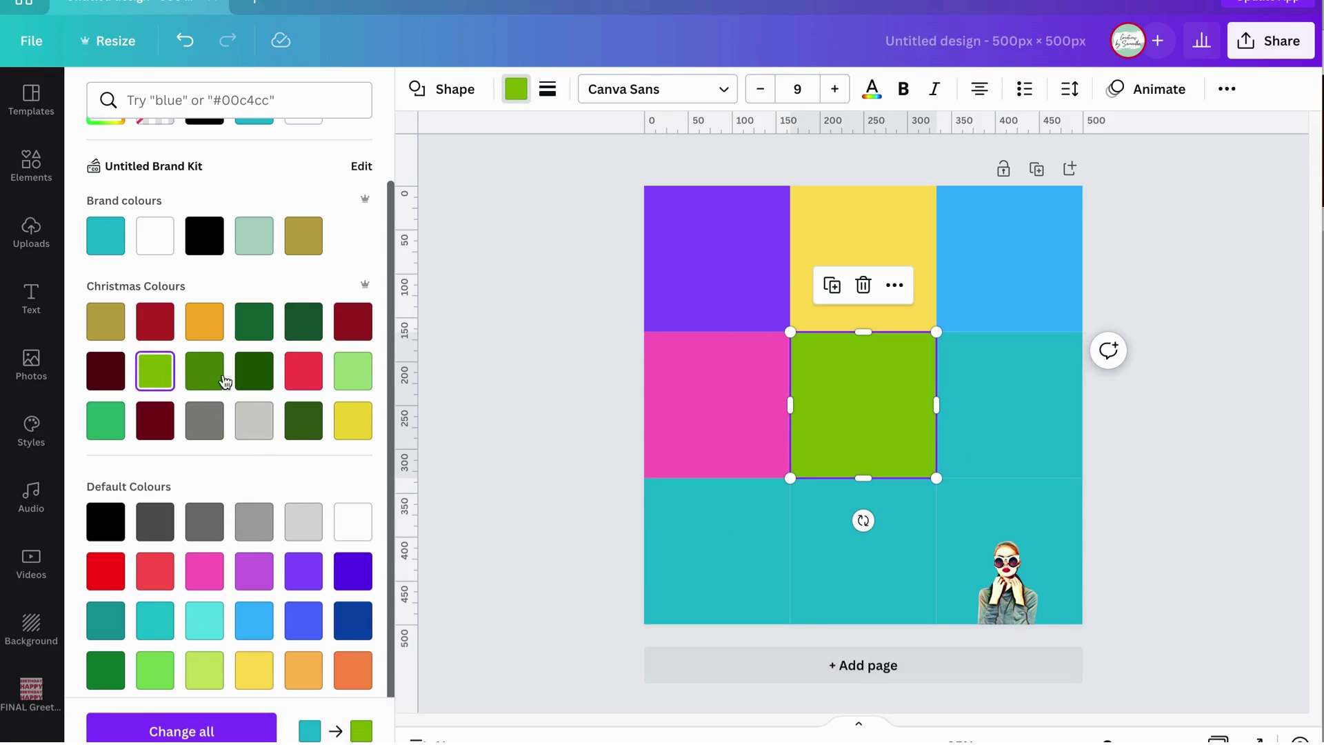
pyautogui.scroll(-1, 217, 558)
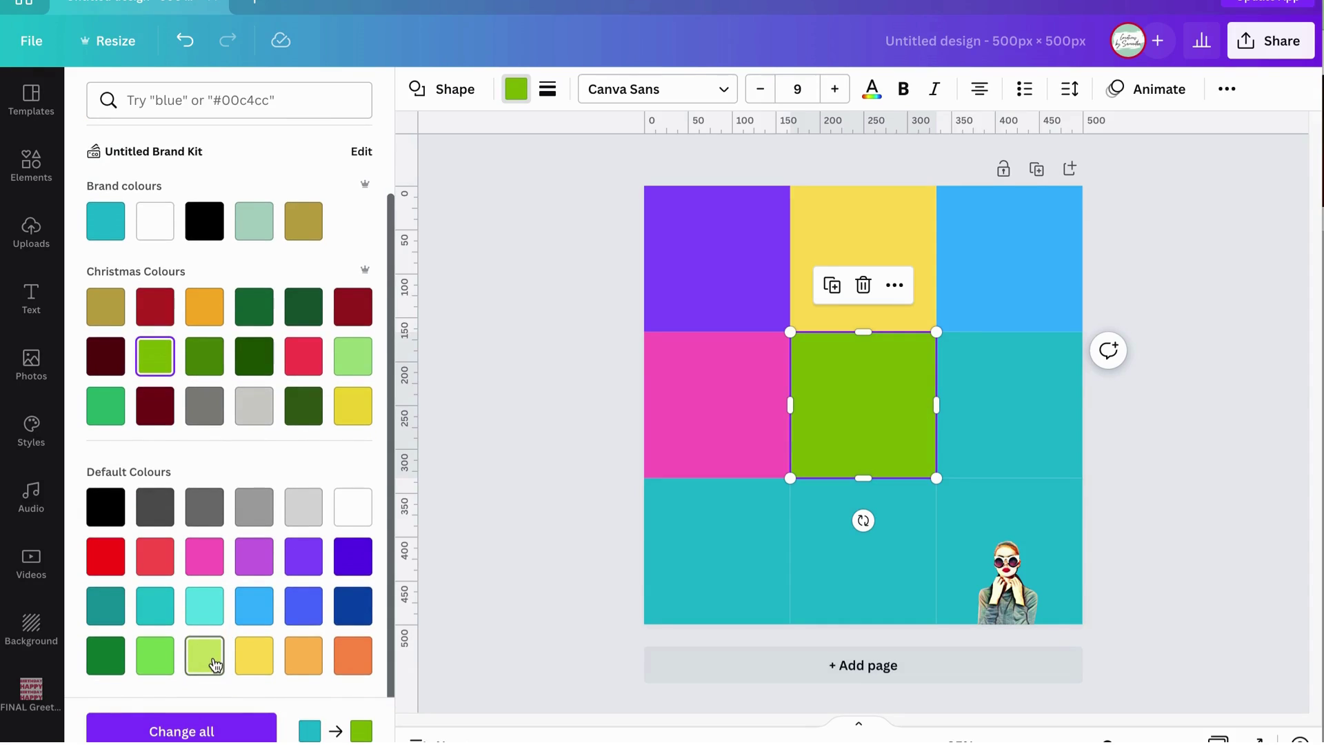
pyautogui.click(155, 655)
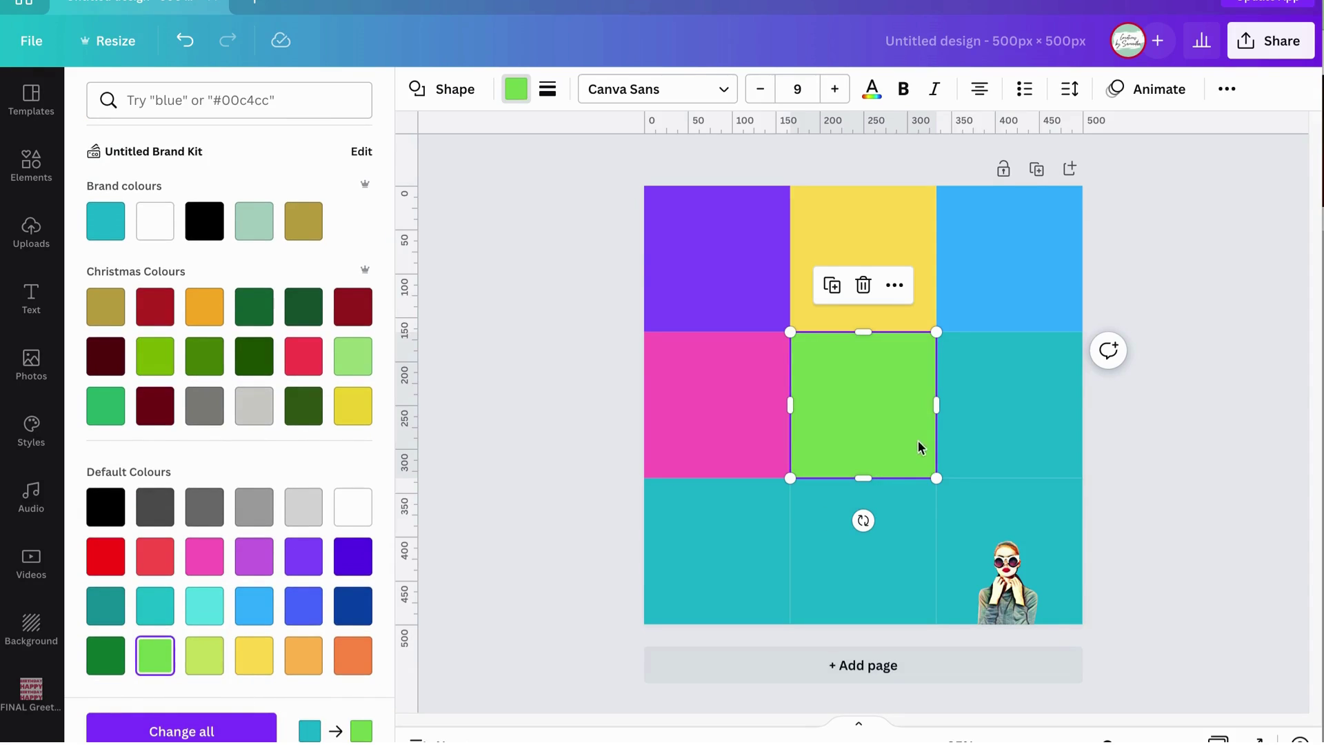
pyautogui.click(987, 398)
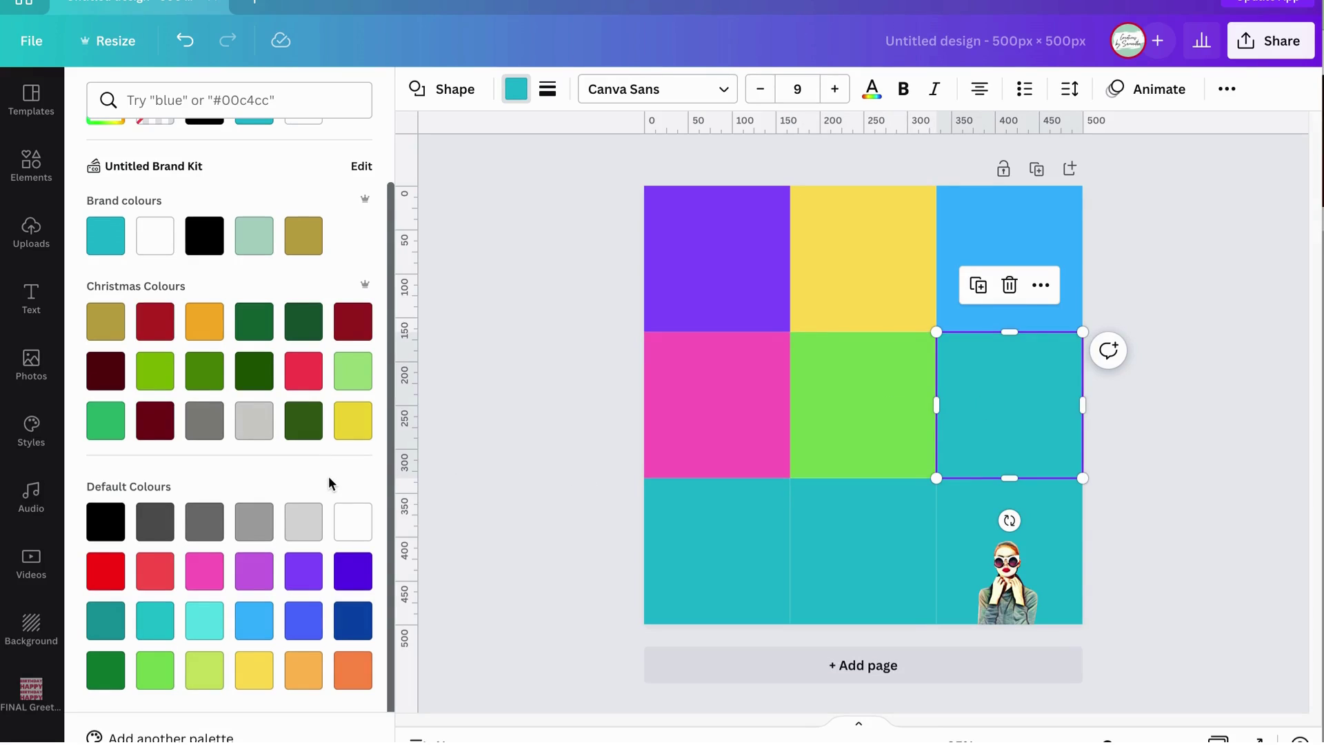
pyautogui.click(352, 670)
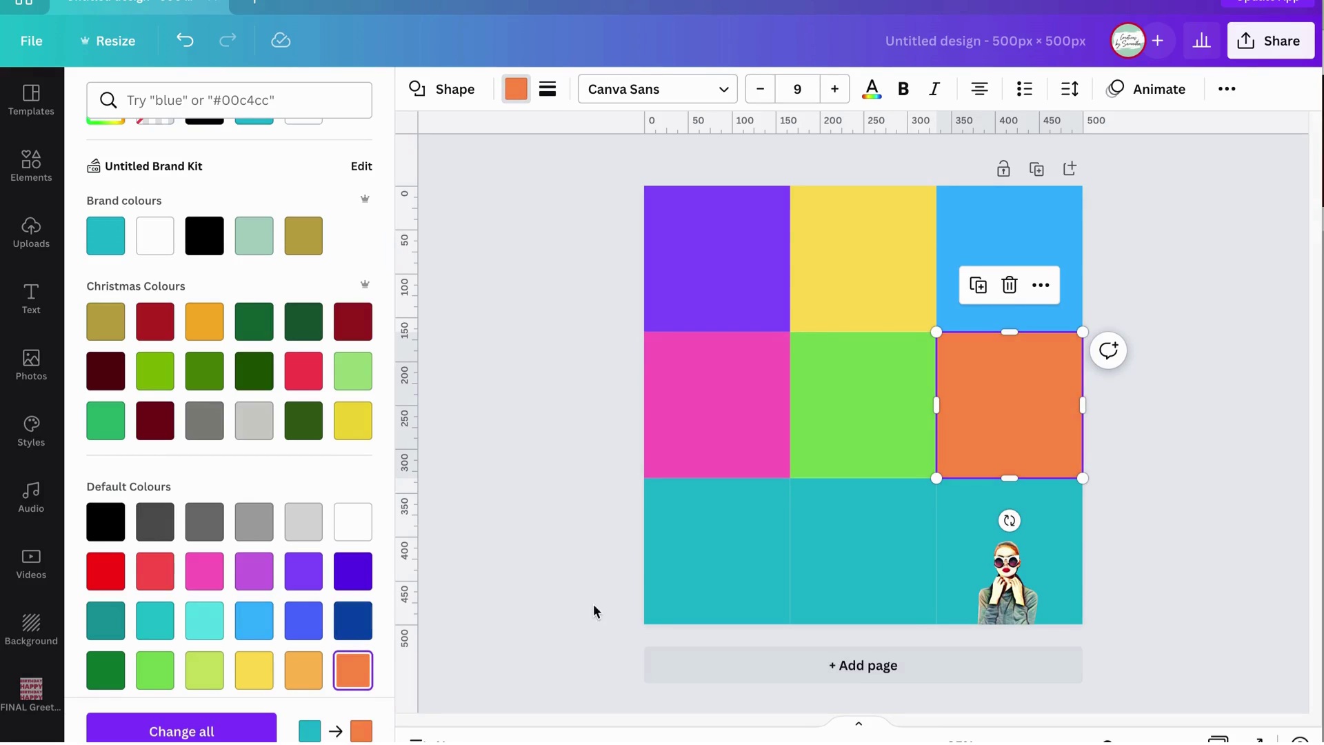
# Fill the bottom-left square with the light turquoise default colour and the bottom-middle square with the bright red from the Christmas colours
pyautogui.click(683, 535)
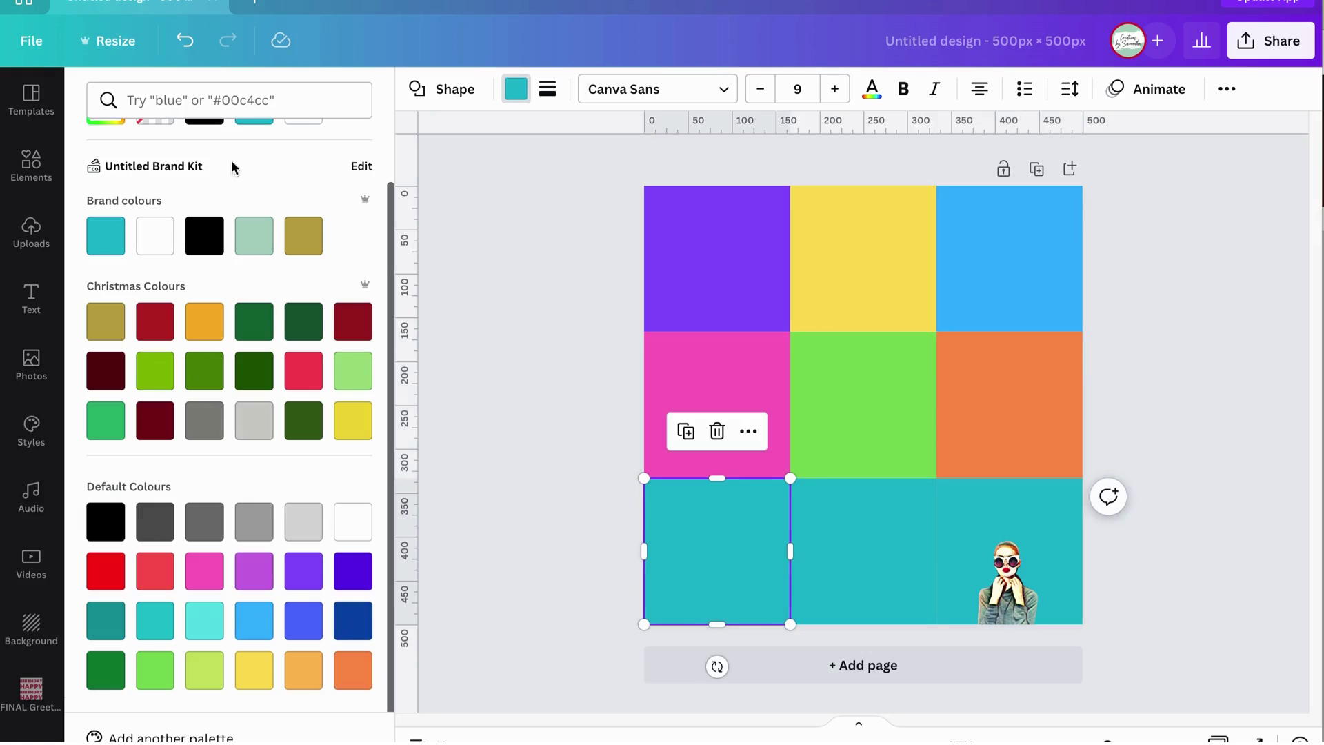
pyautogui.scroll(1, 152, 269)
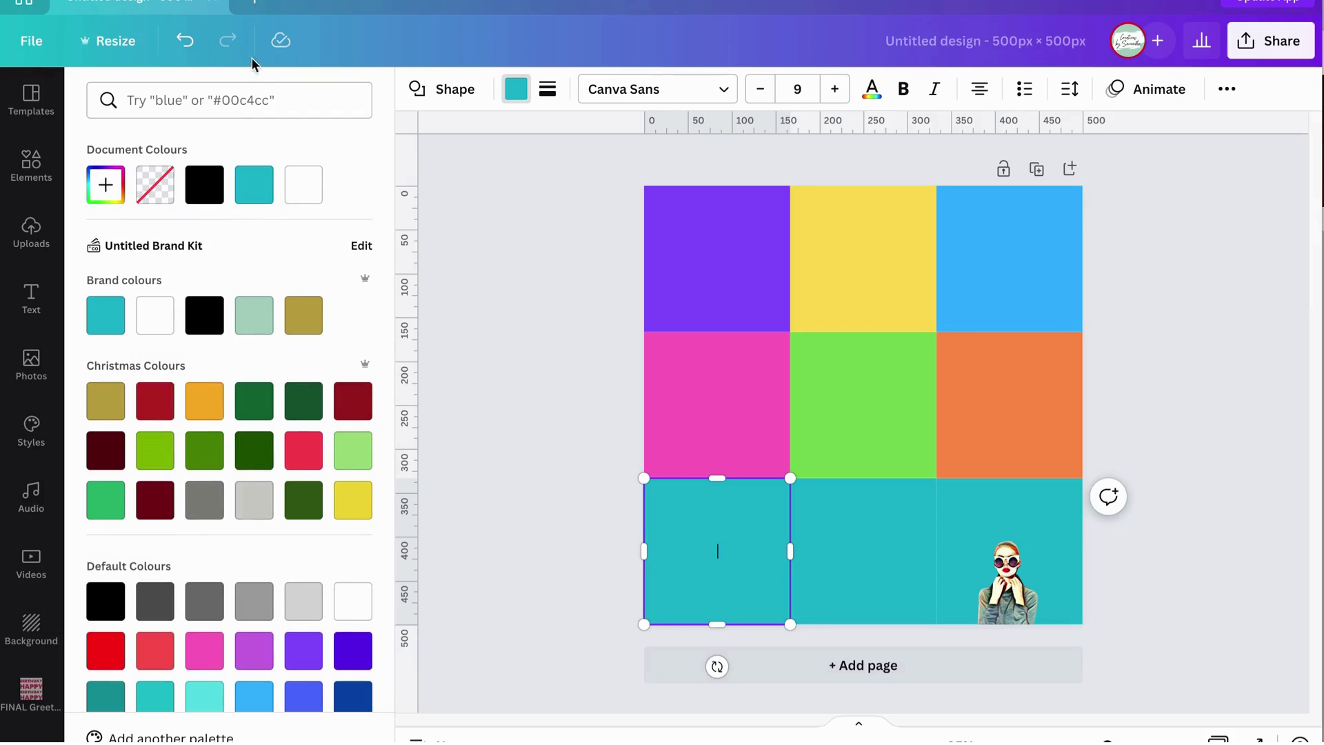
pyautogui.click(242, 105)
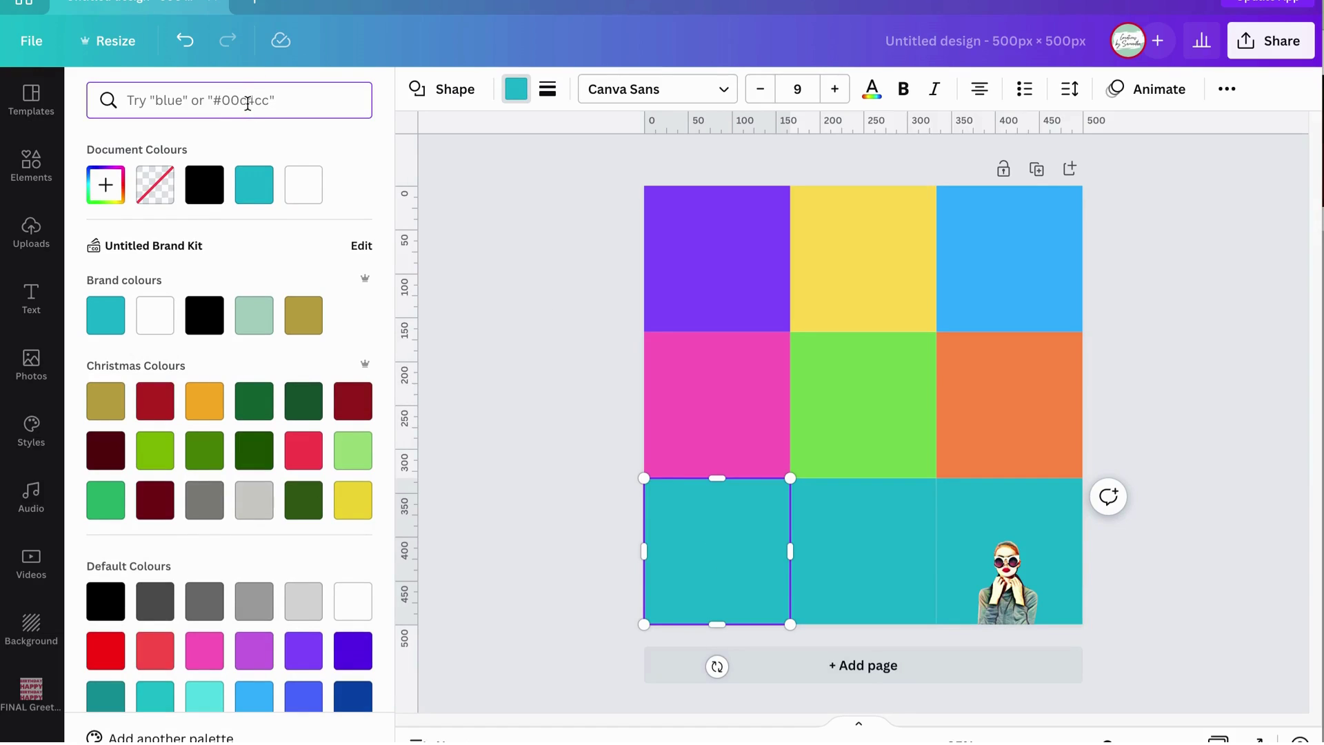
pyautogui.click(205, 699)
pyautogui.scroll(-1, 240, 628)
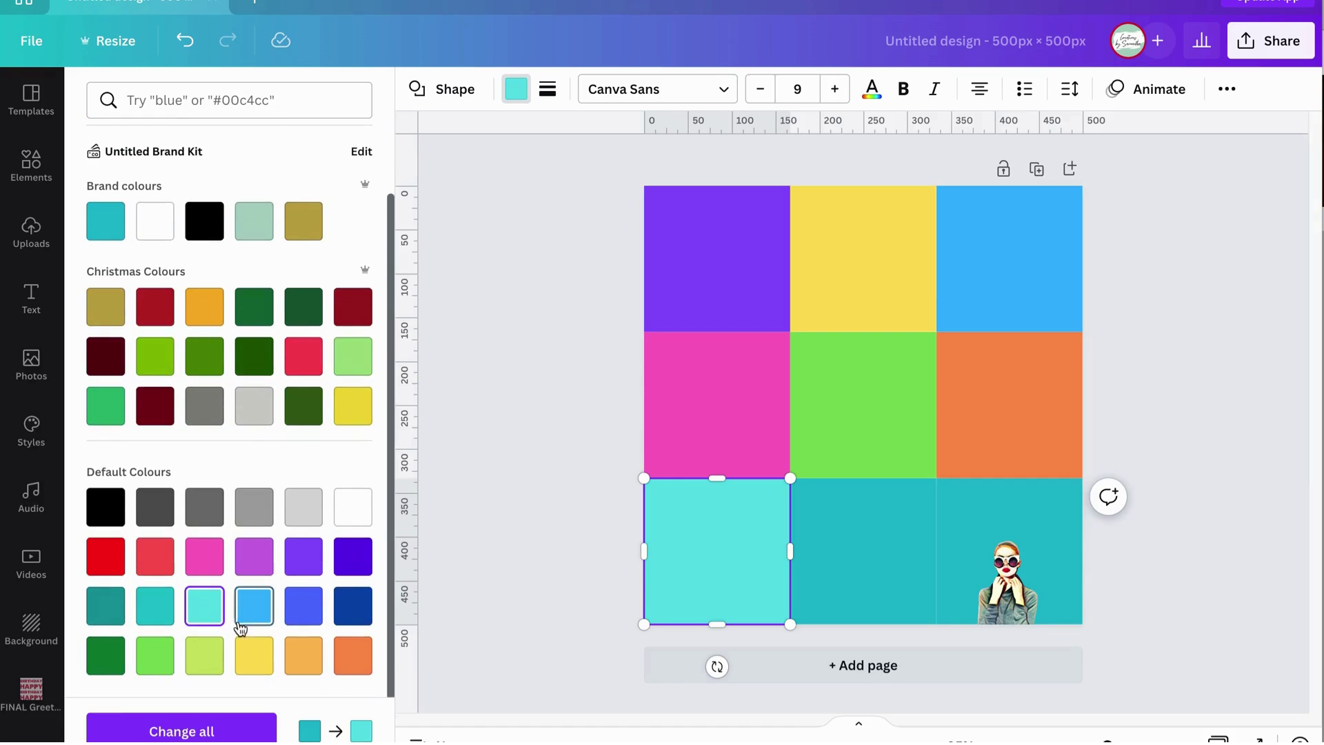
pyautogui.click(900, 582)
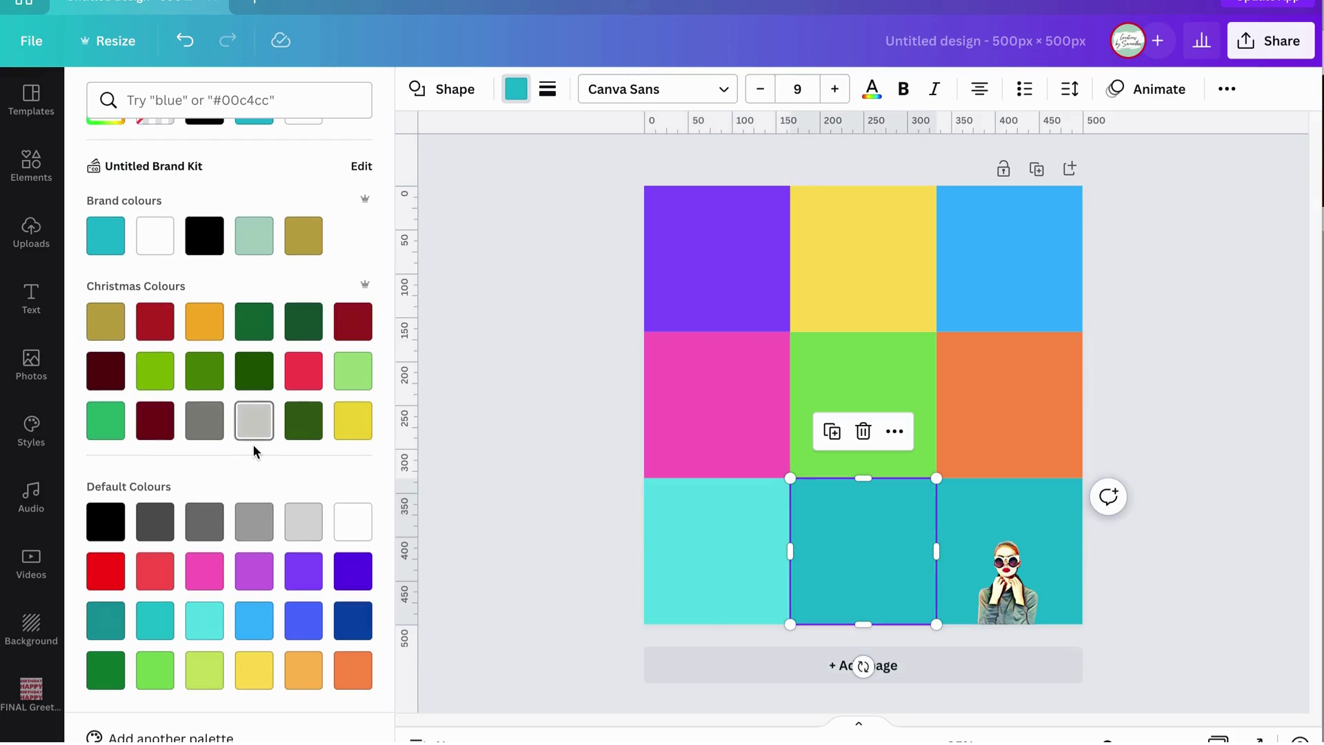
pyautogui.click(316, 375)
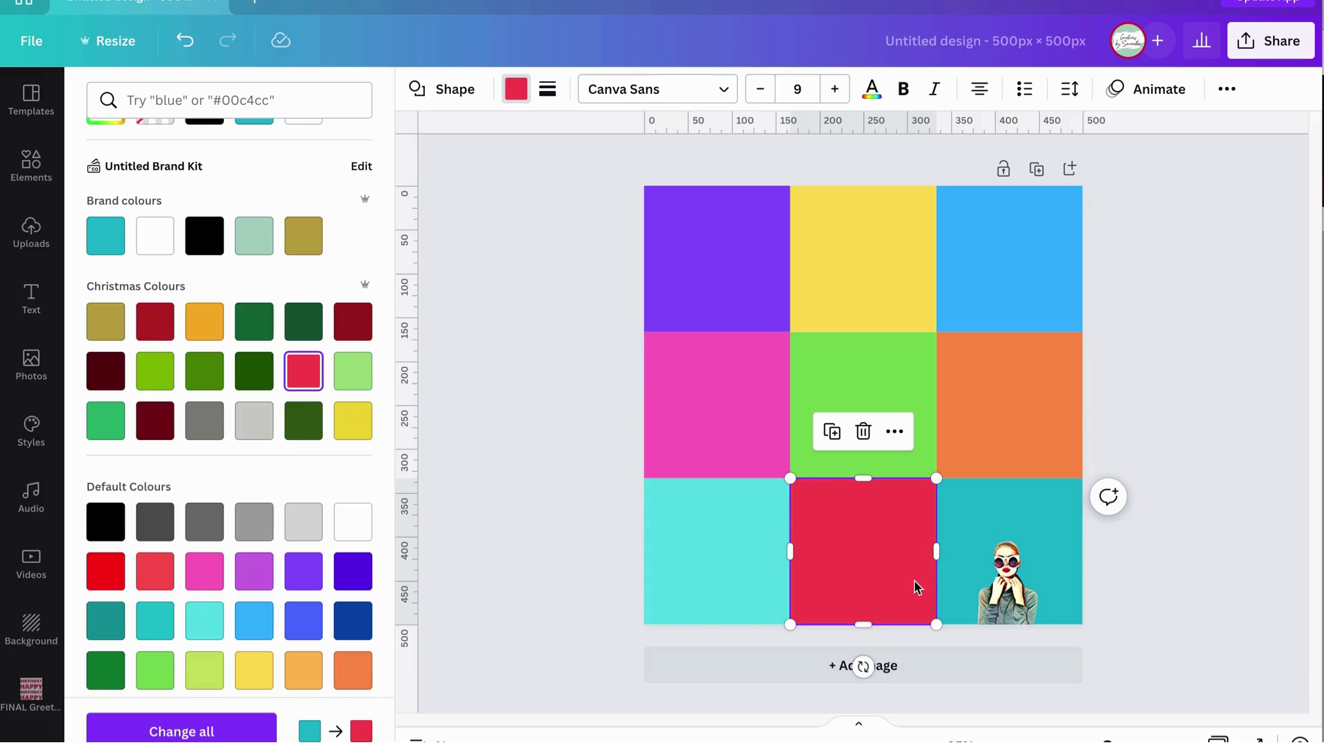
# Fill the bottom-right square behind the portrait with the colour 5271ff and deselect it
pyautogui.click(997, 545)
pyautogui.click(1062, 515)
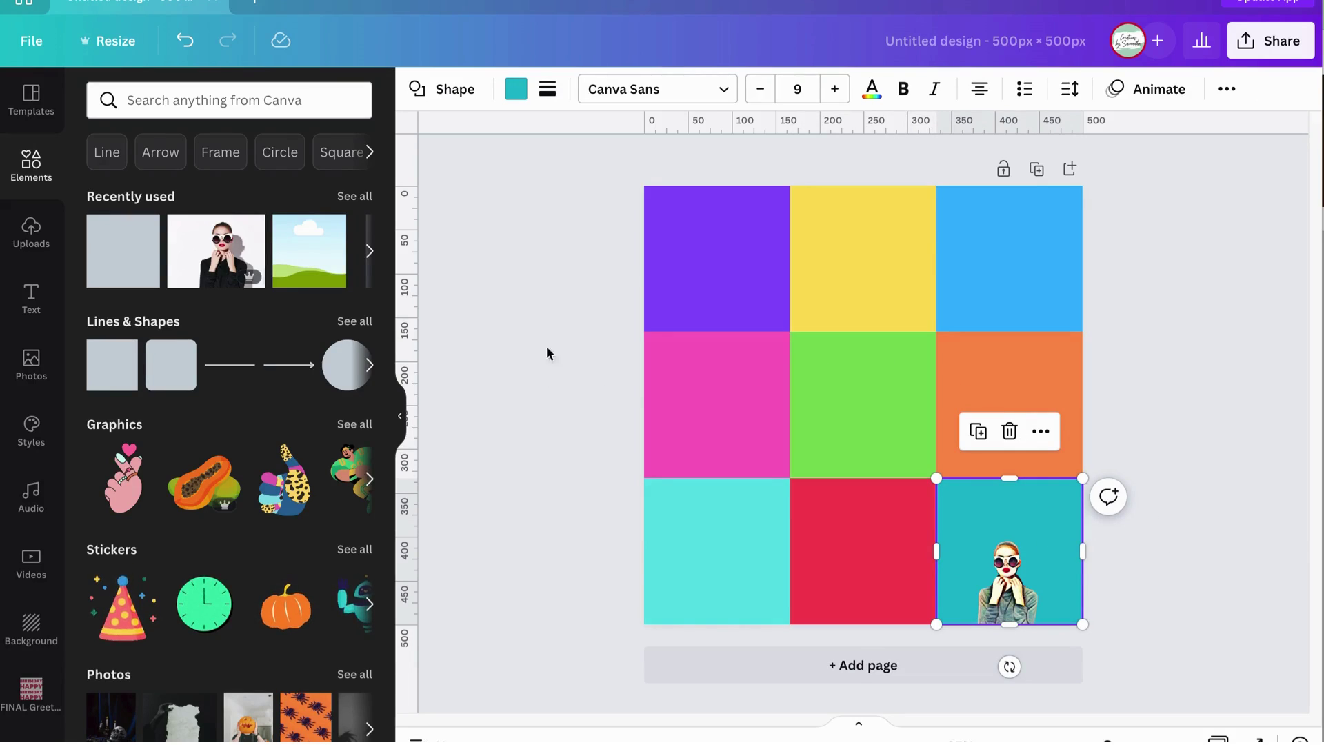
pyautogui.click(516, 88)
pyautogui.click(241, 100)
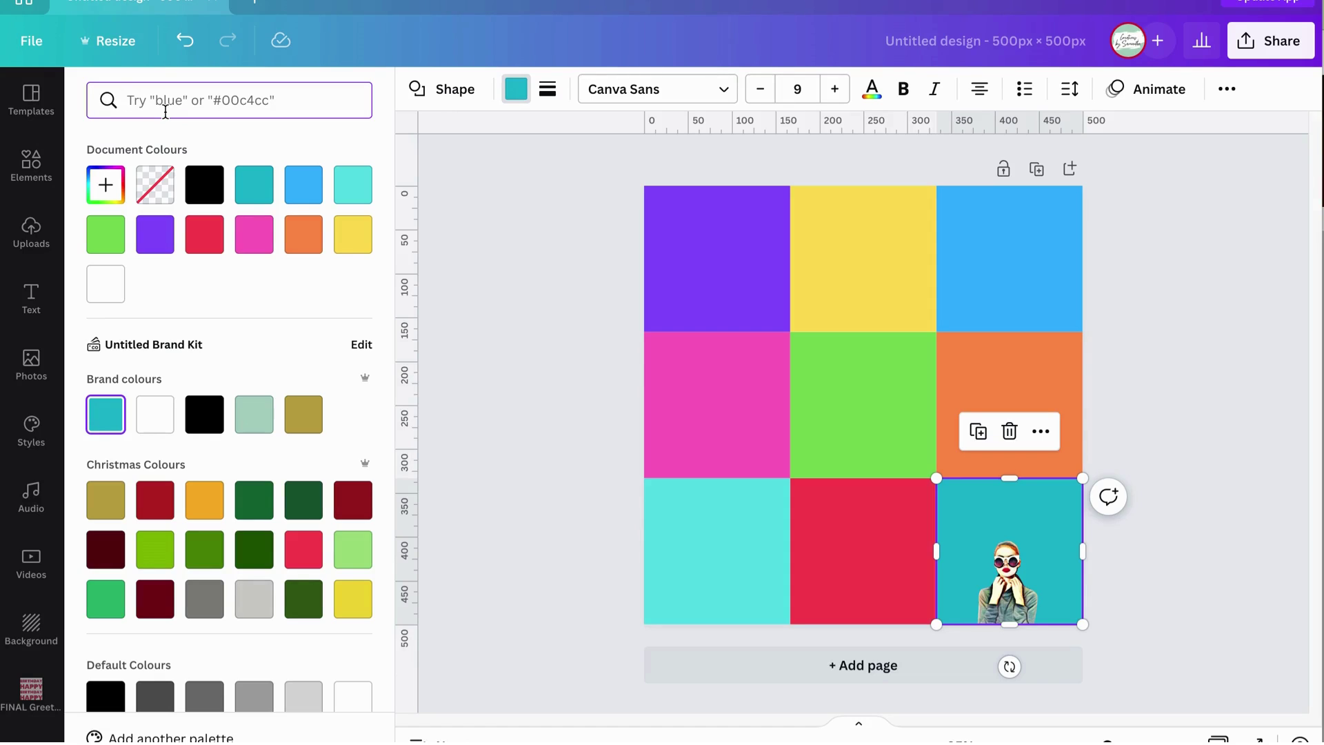
pyautogui.write('527')
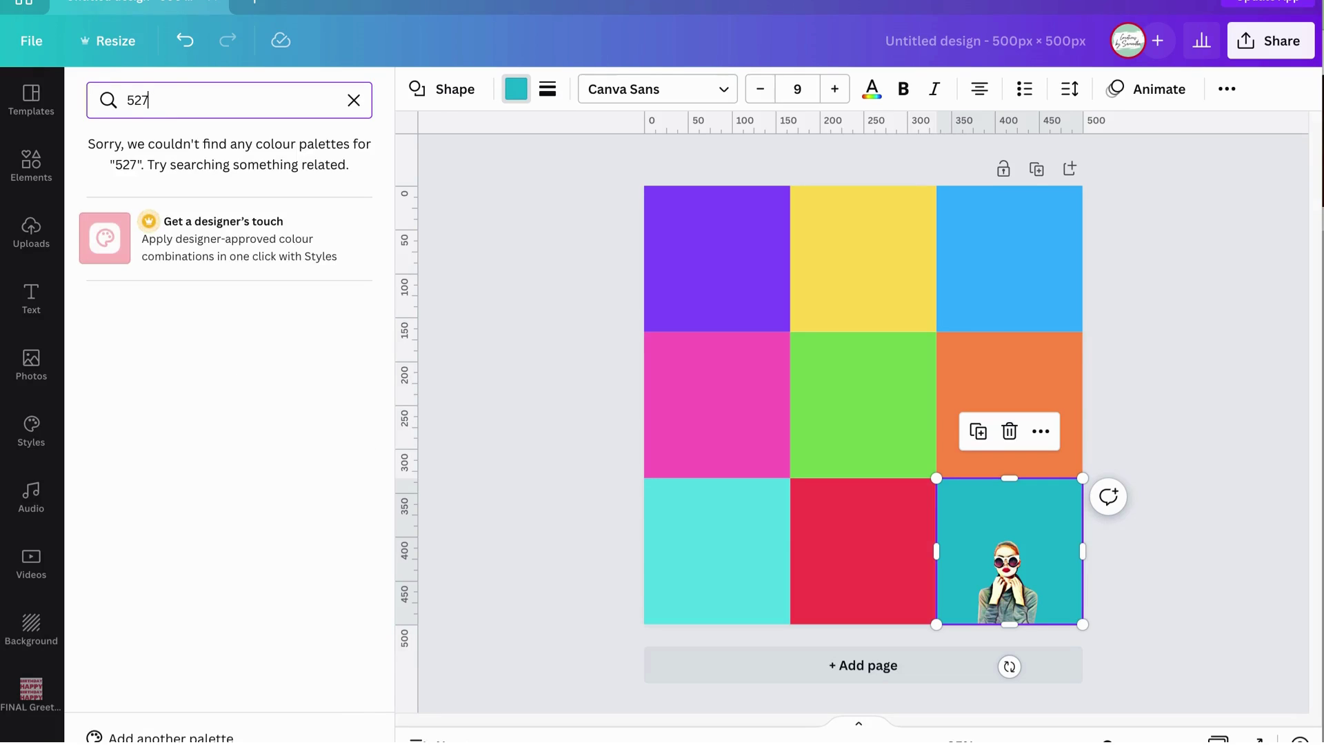
pyautogui.write('1ff')
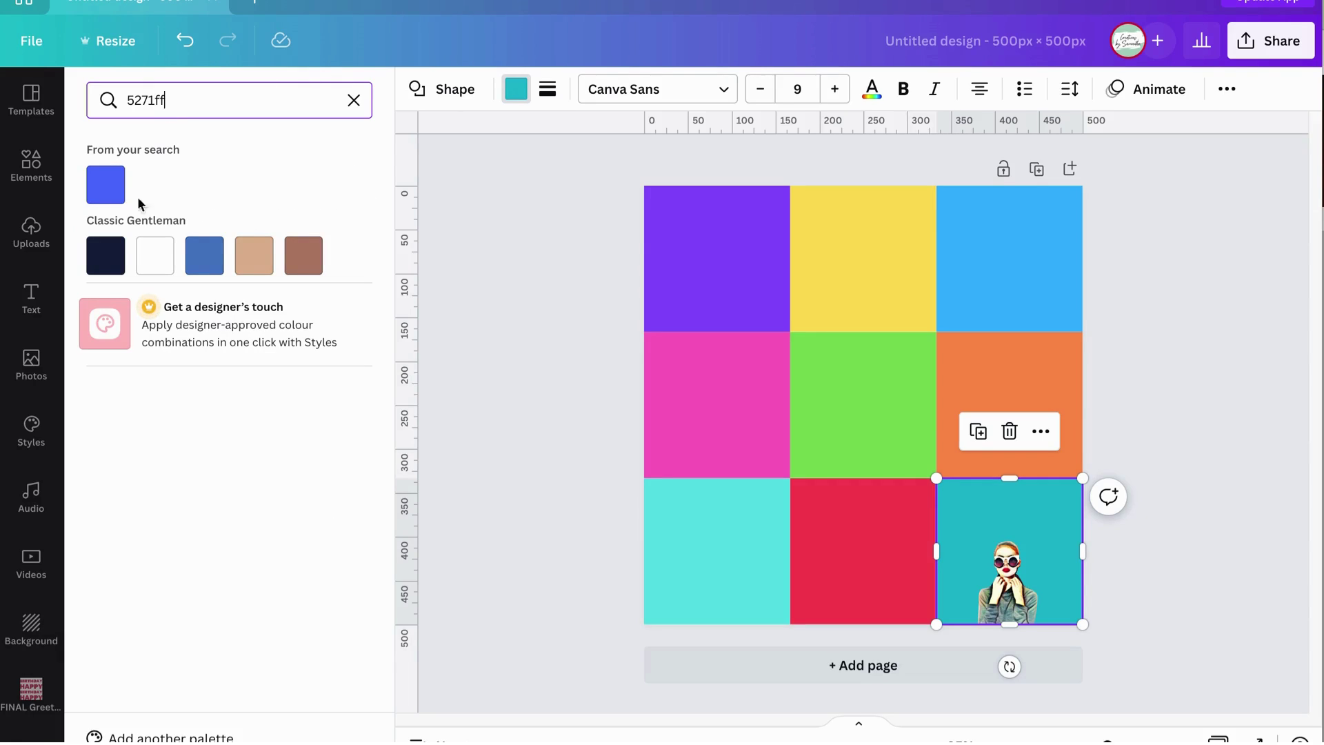
pyautogui.click(111, 196)
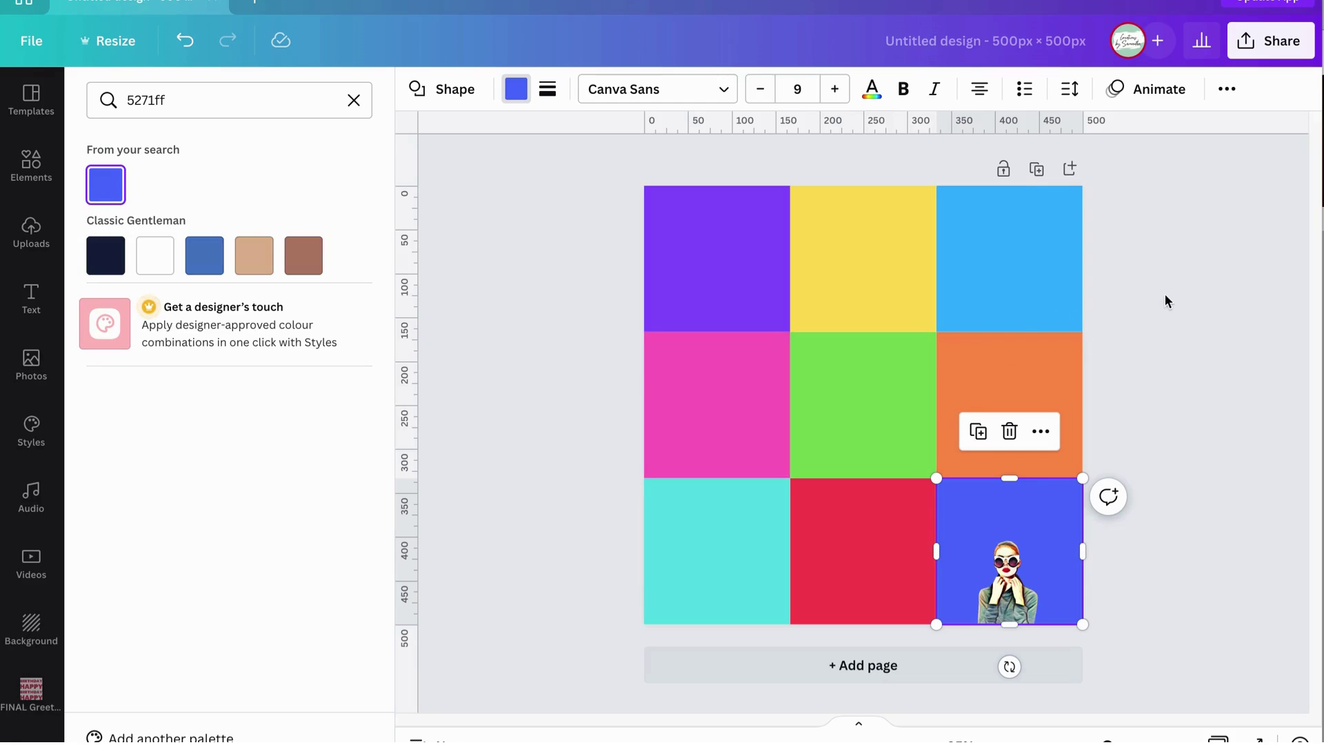
pyautogui.press('Escape')
pyautogui.click(1152, 442)
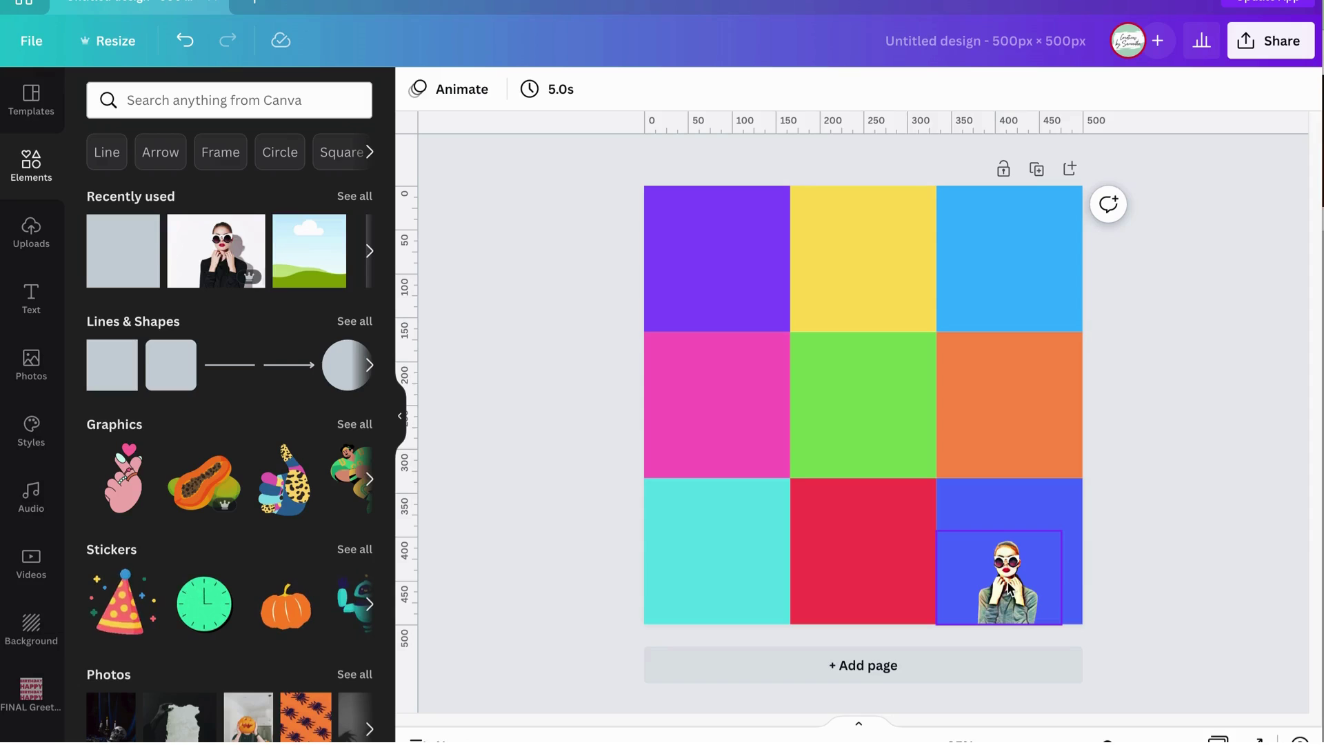
# Move the portrait from the bottom-right square to the top-middle square, centred on its bottom edge
pyautogui.moveTo(1009, 590); pyautogui.dragTo(870, 298)
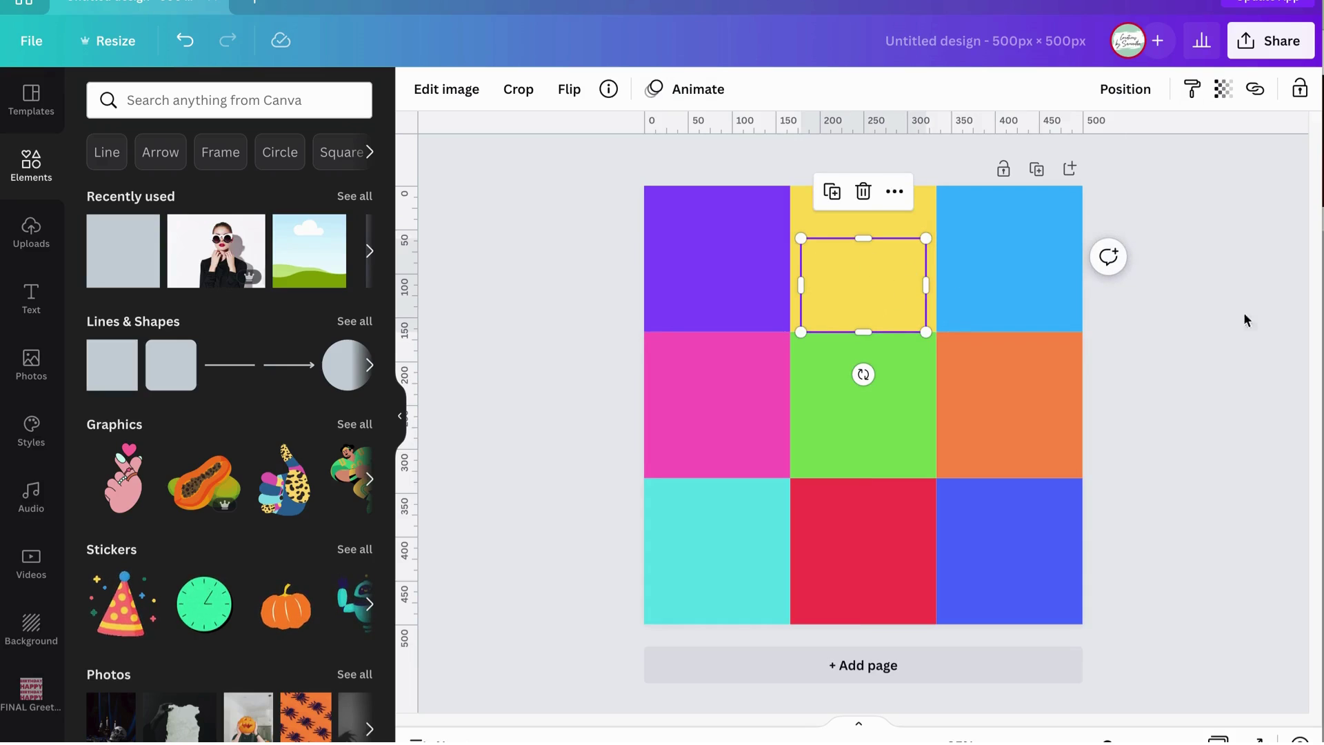
pyautogui.moveTo(1012, 544); pyautogui.dragTo(1017, 565)
pyautogui.press('super+z')
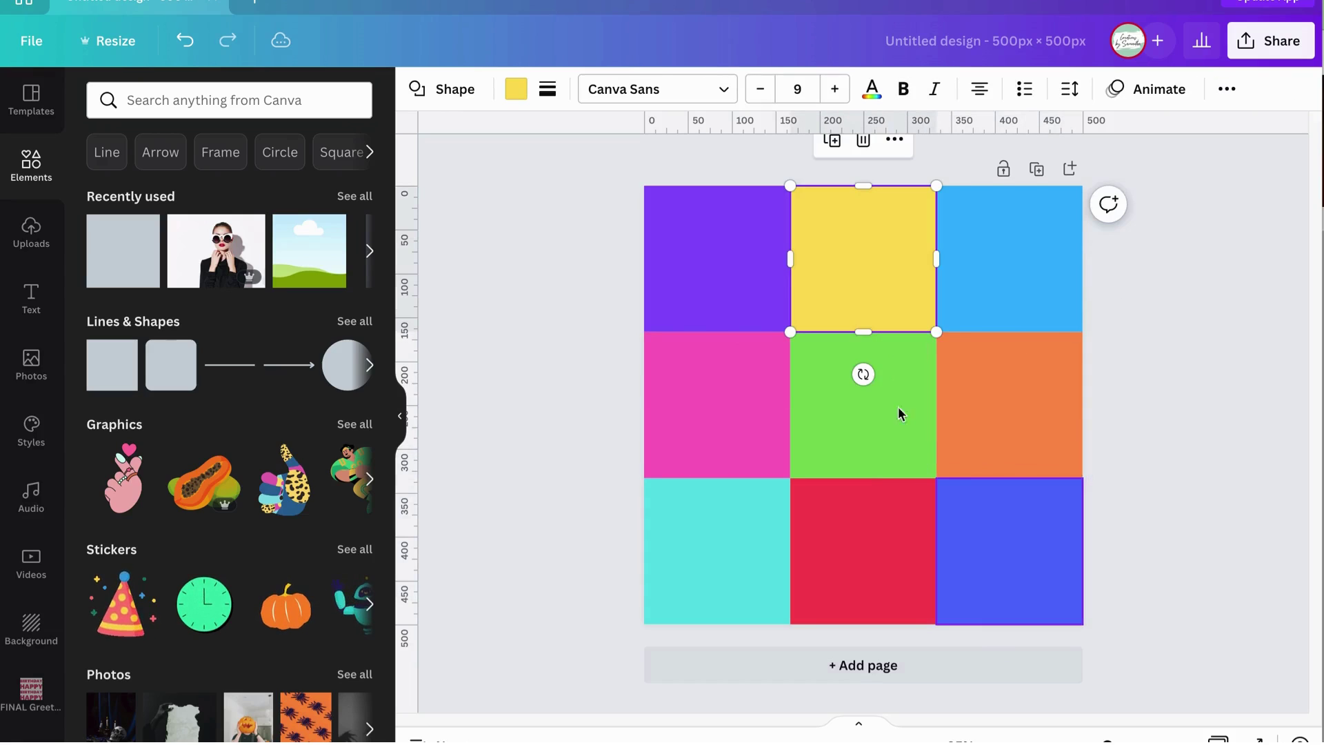
pyautogui.moveTo(600, 263); pyautogui.dragTo(1023, 458)
pyautogui.moveTo(1119, 258); pyautogui.dragTo(1119, 258)
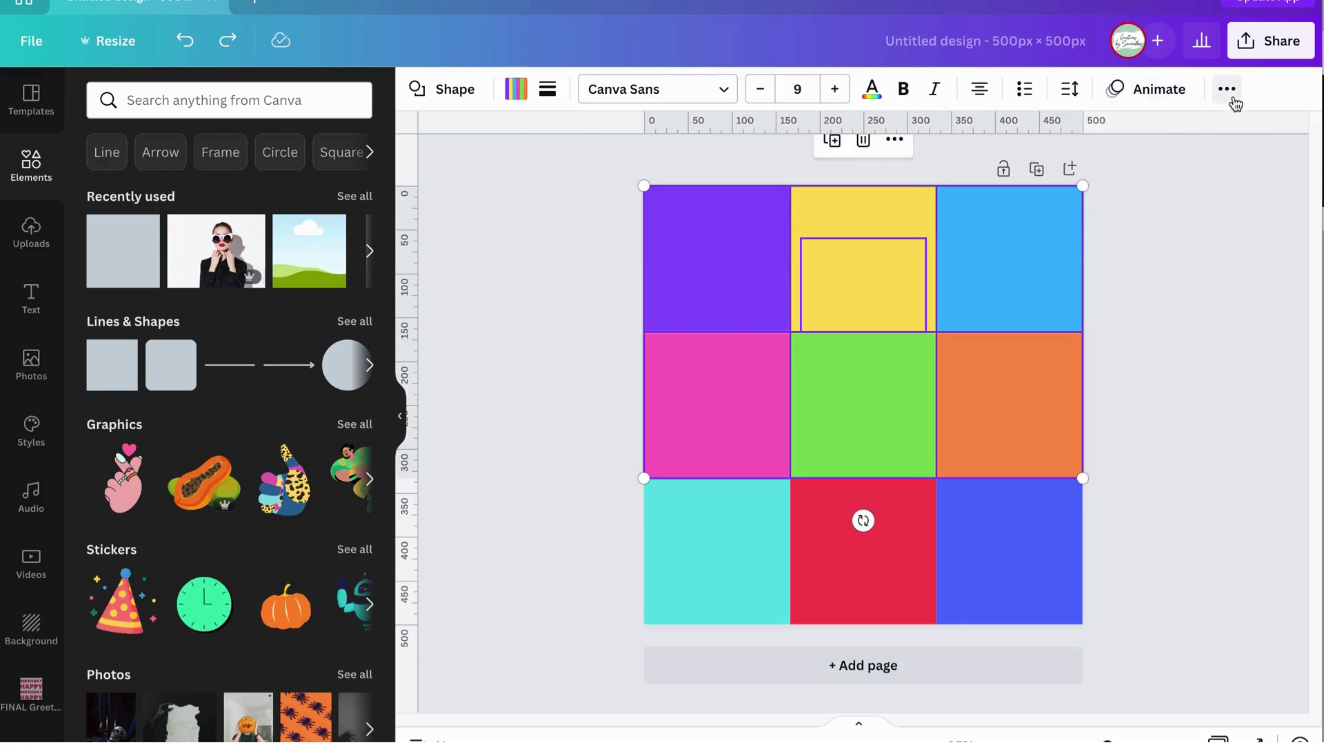
pyautogui.click(1227, 88)
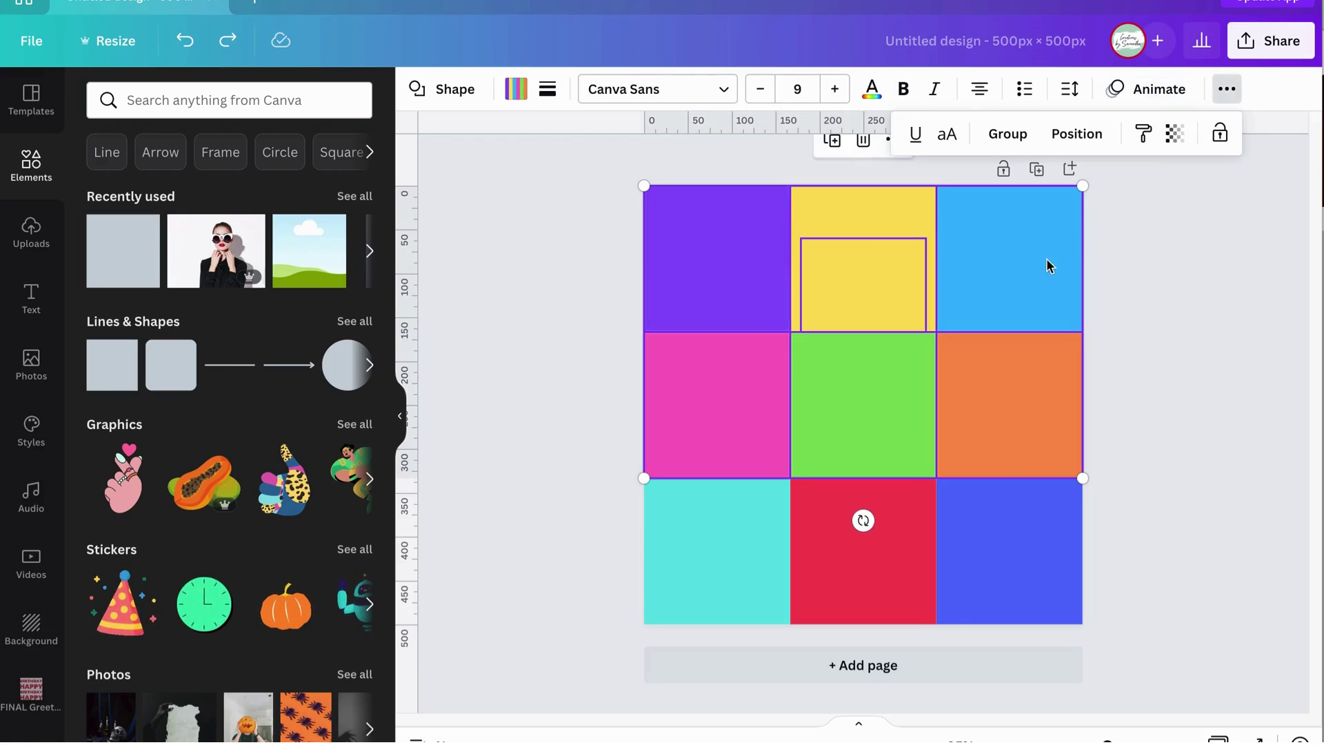
pyautogui.click(1085, 135)
pyautogui.press('Escape')
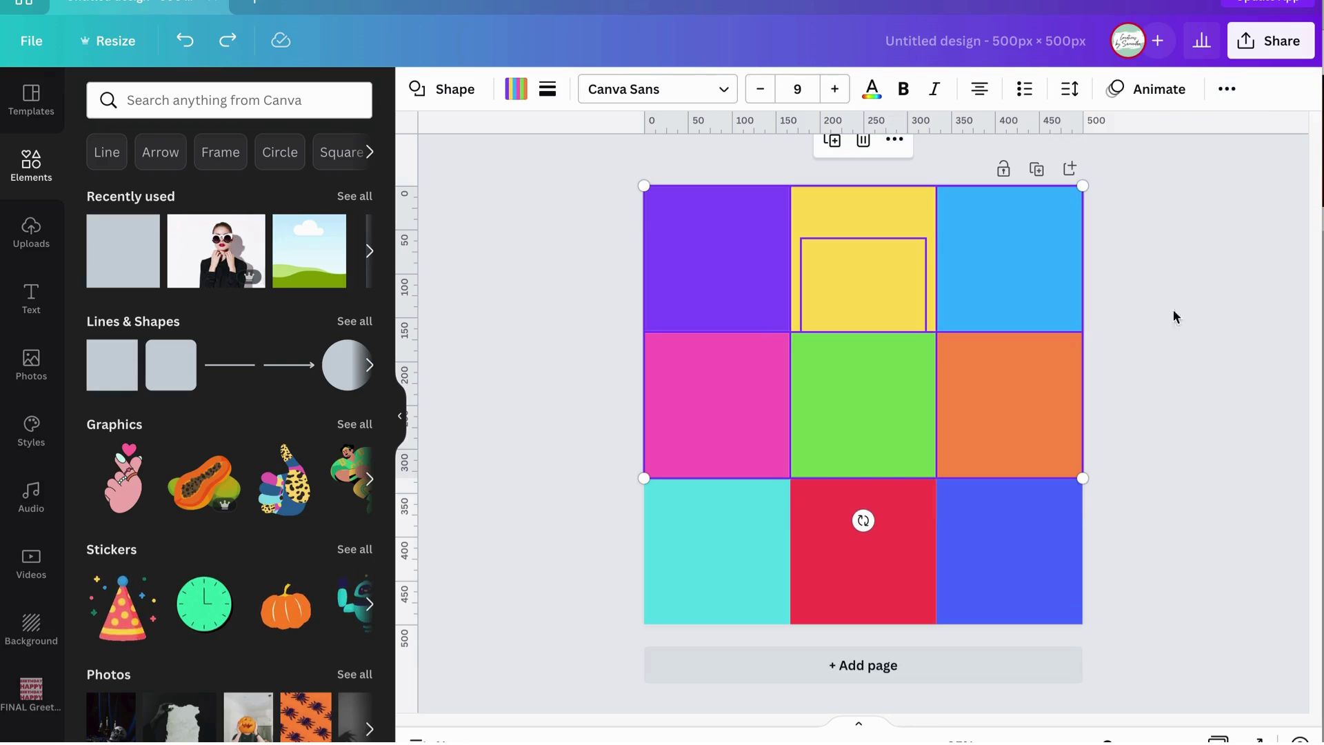
pyautogui.click(1138, 408)
pyautogui.moveTo(1147, 399); pyautogui.dragTo(674, 394)
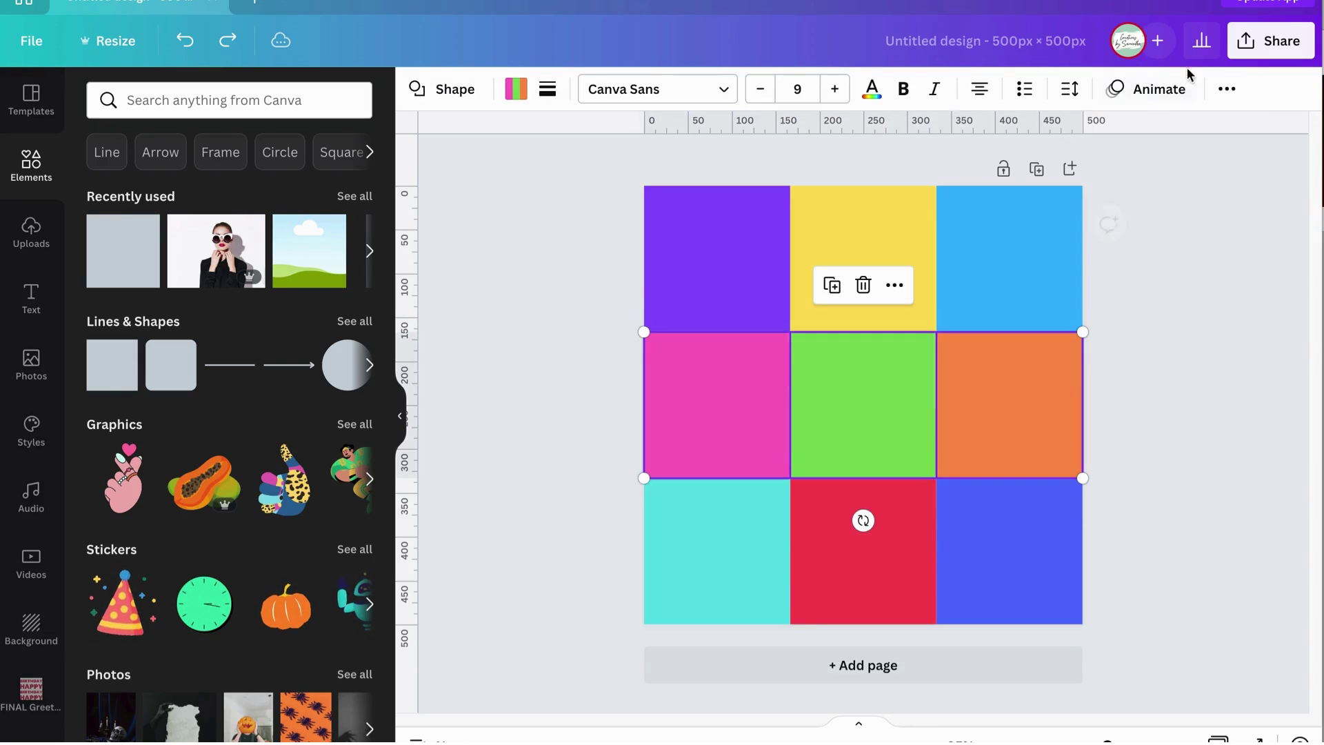
pyautogui.click(1226, 89)
pyautogui.click(1048, 141)
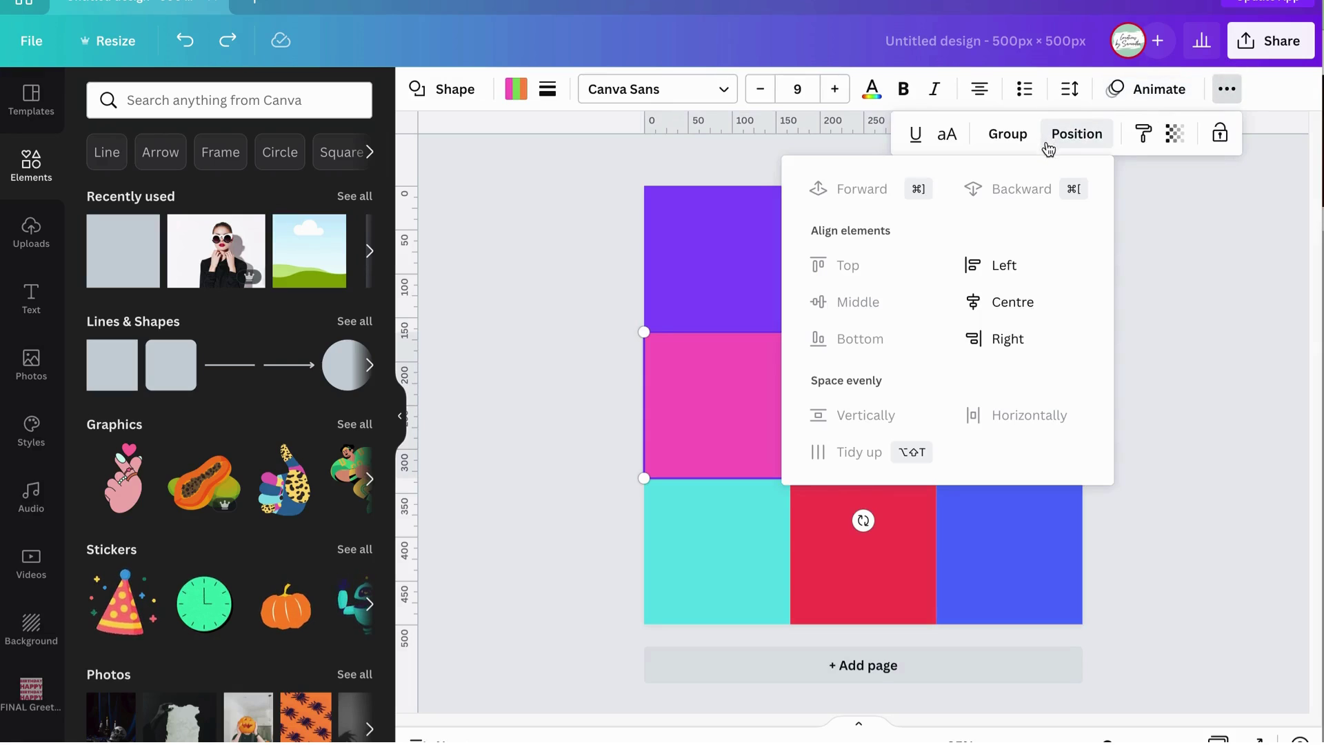
pyautogui.press('Escape')
pyautogui.press('Escape')
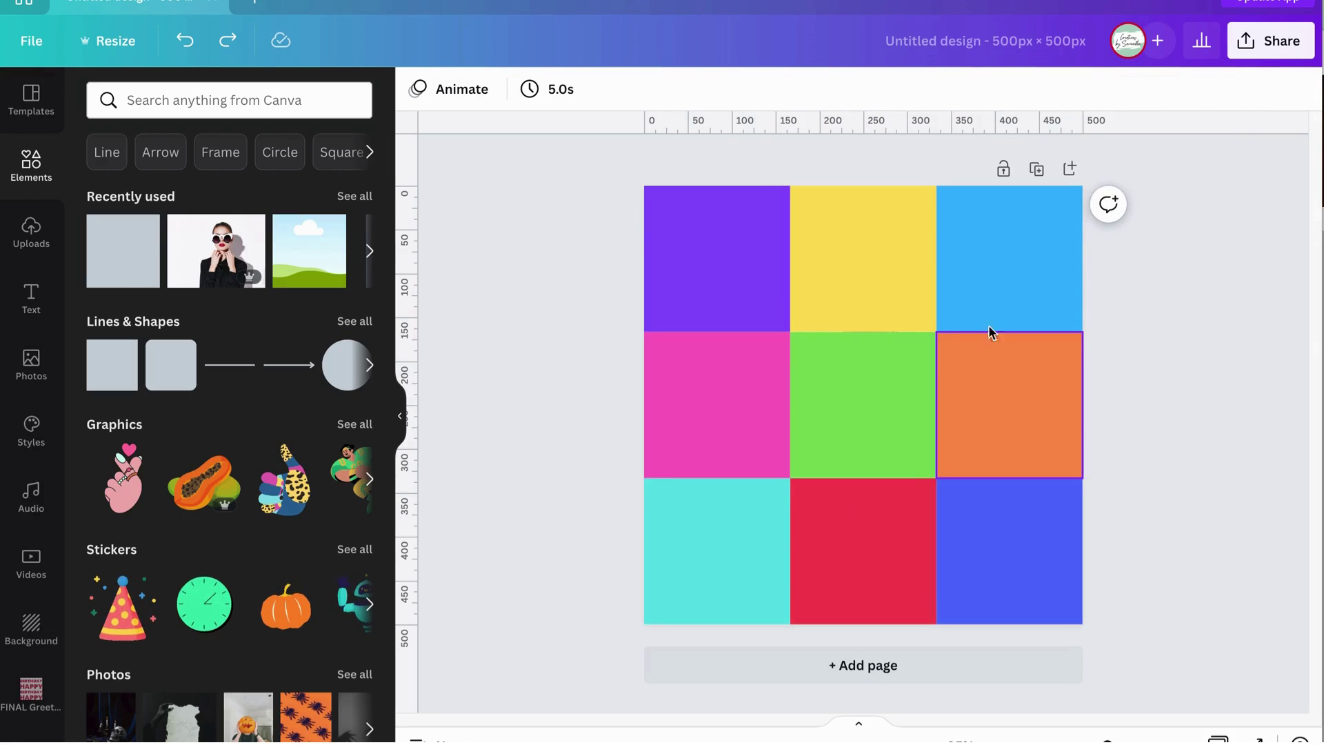
pyautogui.click(1011, 201)
pyautogui.click(1226, 89)
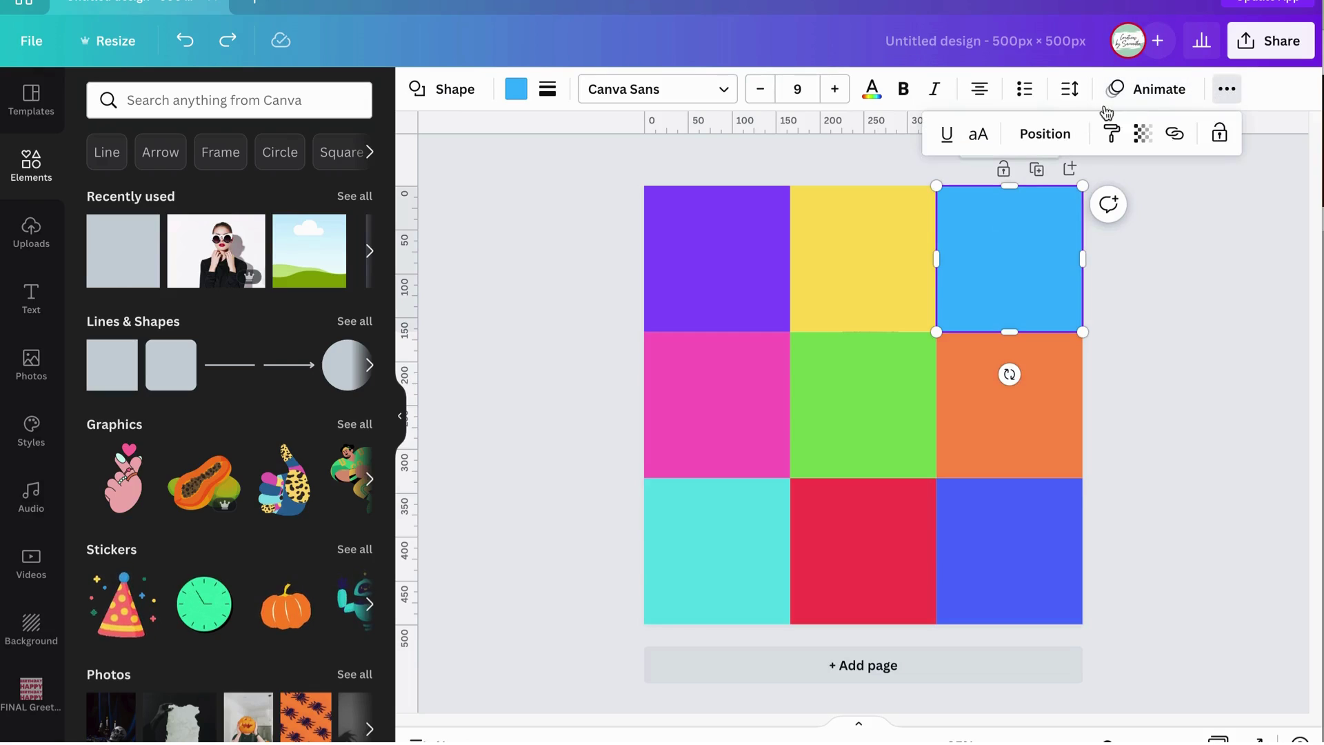
pyautogui.click(1015, 136)
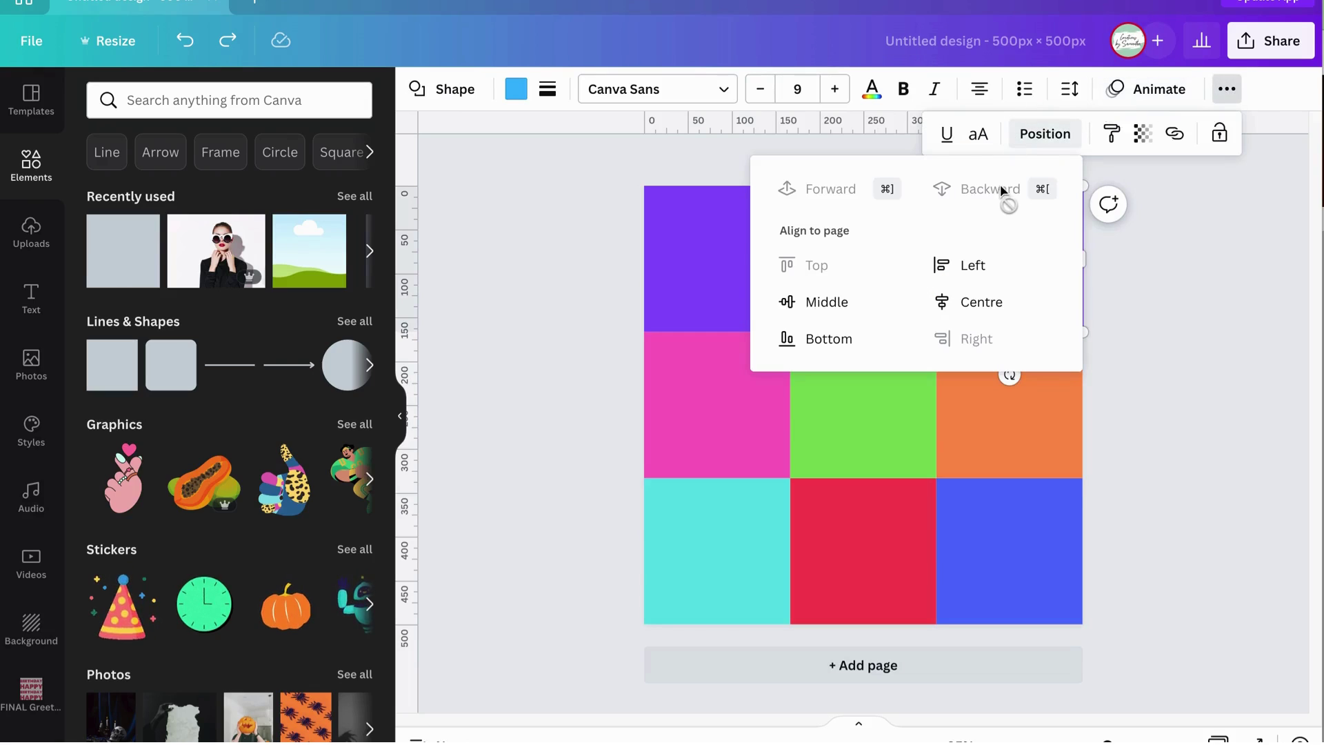
pyautogui.click(1159, 275)
pyautogui.click(1141, 274)
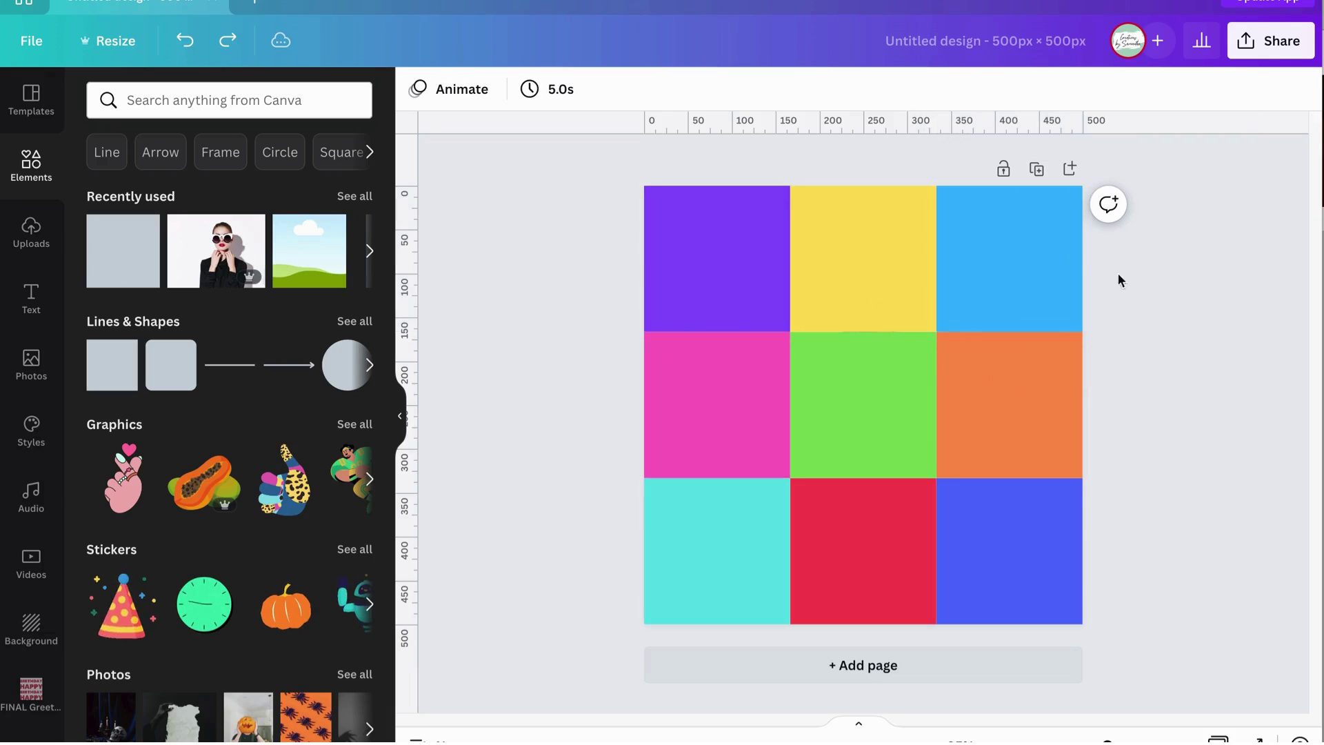
# Send the yellow top-middle square backward one layer in the stacking order
pyautogui.click(868, 231)
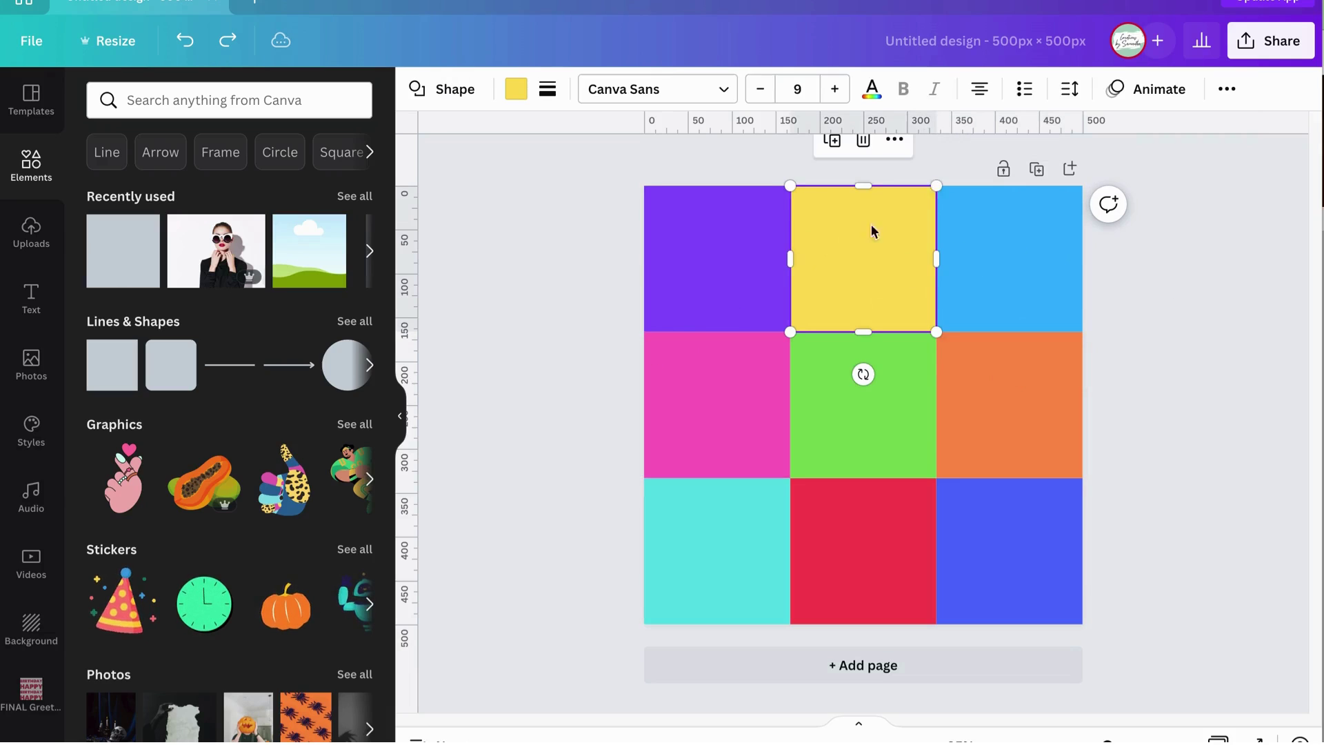
pyautogui.click(1220, 93)
pyautogui.click(1043, 133)
pyautogui.click(988, 192)
pyautogui.click(1108, 243)
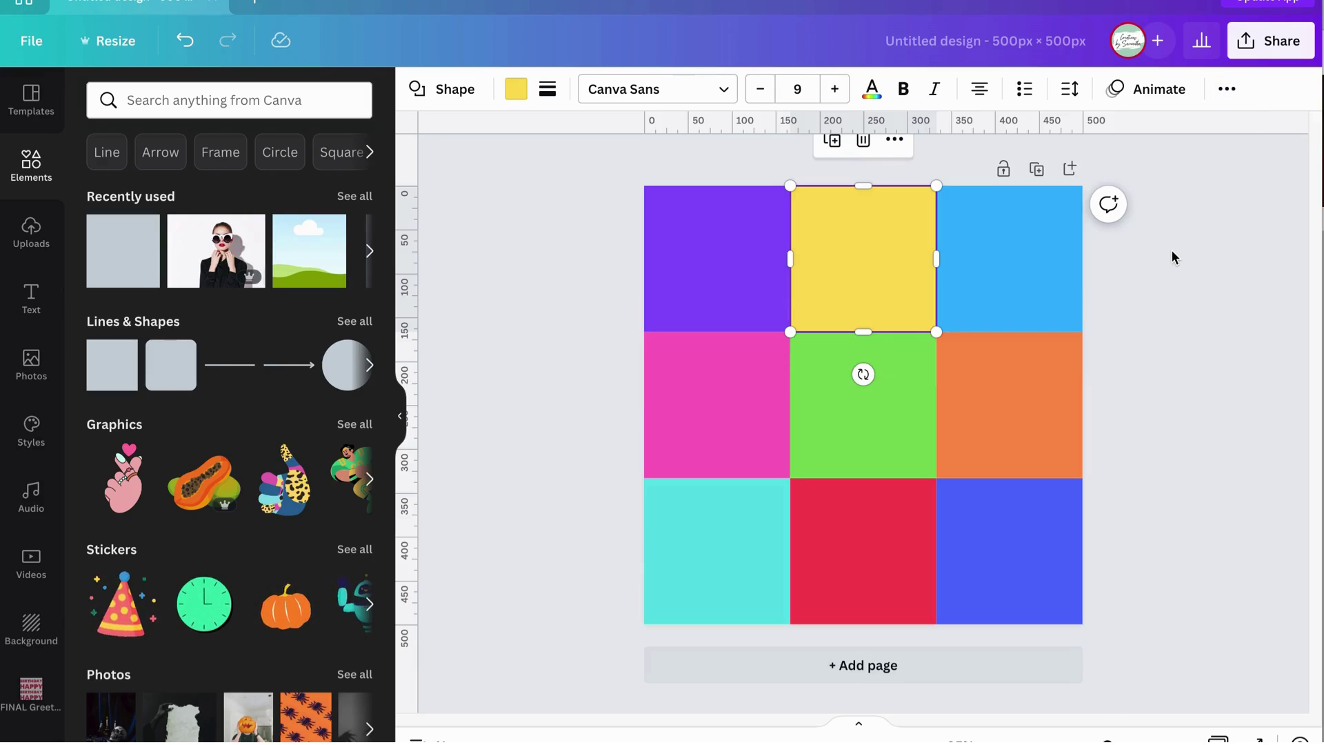
# Move the yellow top-middle square behind the portrait in the stacking order and deselect it
pyautogui.click(1227, 89)
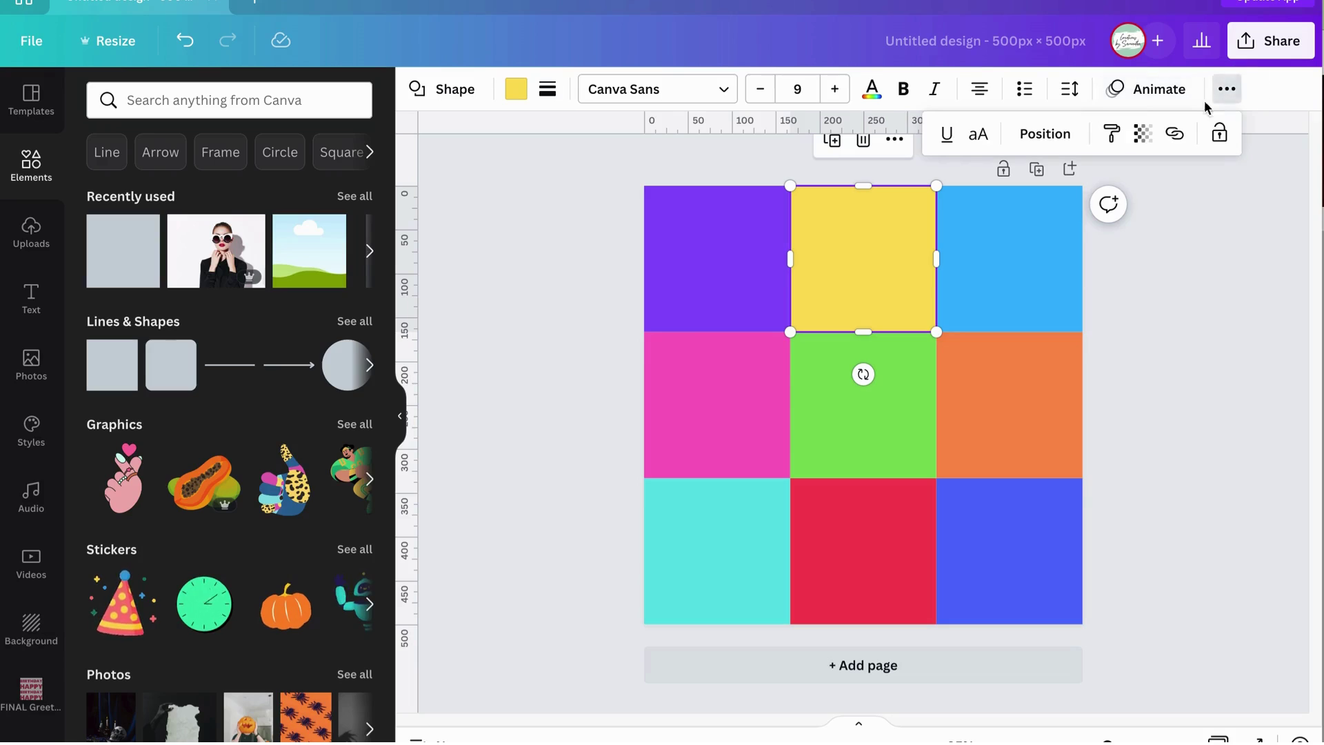
pyautogui.click(1047, 137)
pyautogui.click(1207, 280)
# Crop the empty space off both sides of the portrait in the top-middle square, to about 75 × 107 px
pyautogui.click(877, 290)
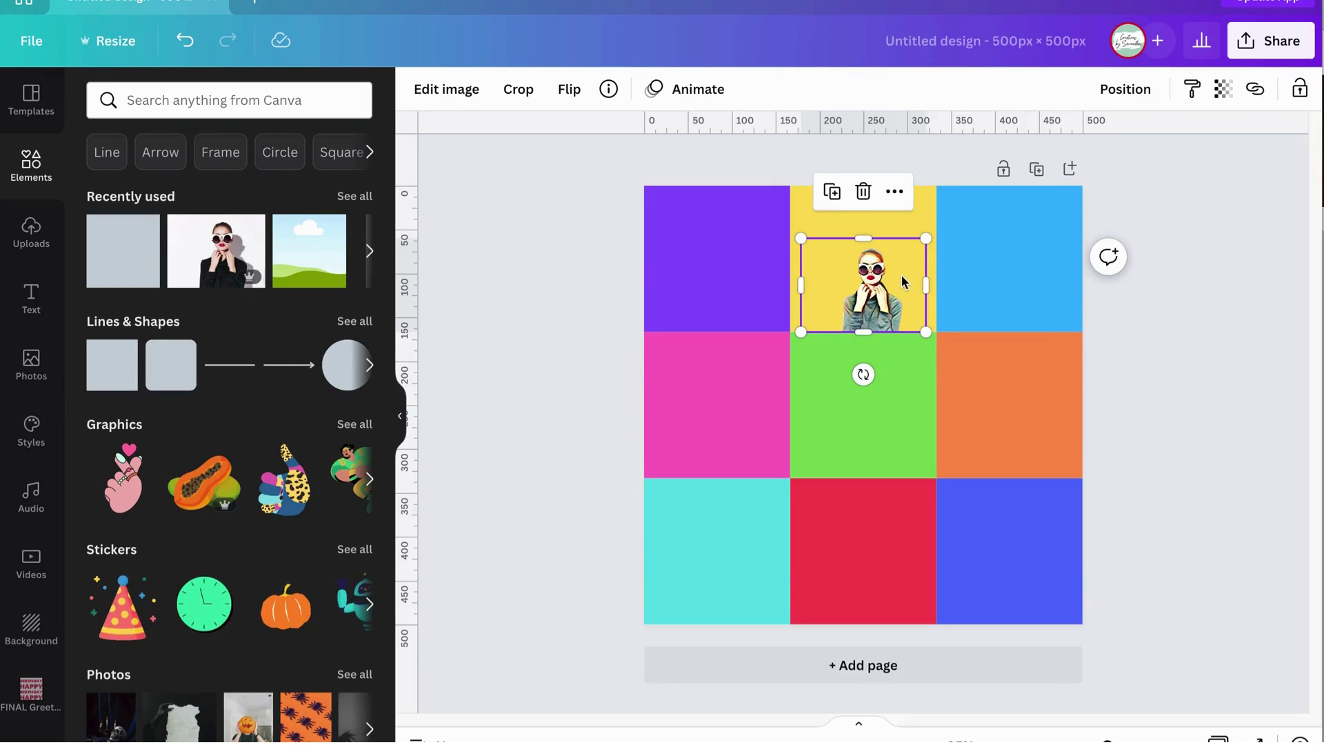
pyautogui.moveTo(800, 283); pyautogui.dragTo(821, 282)
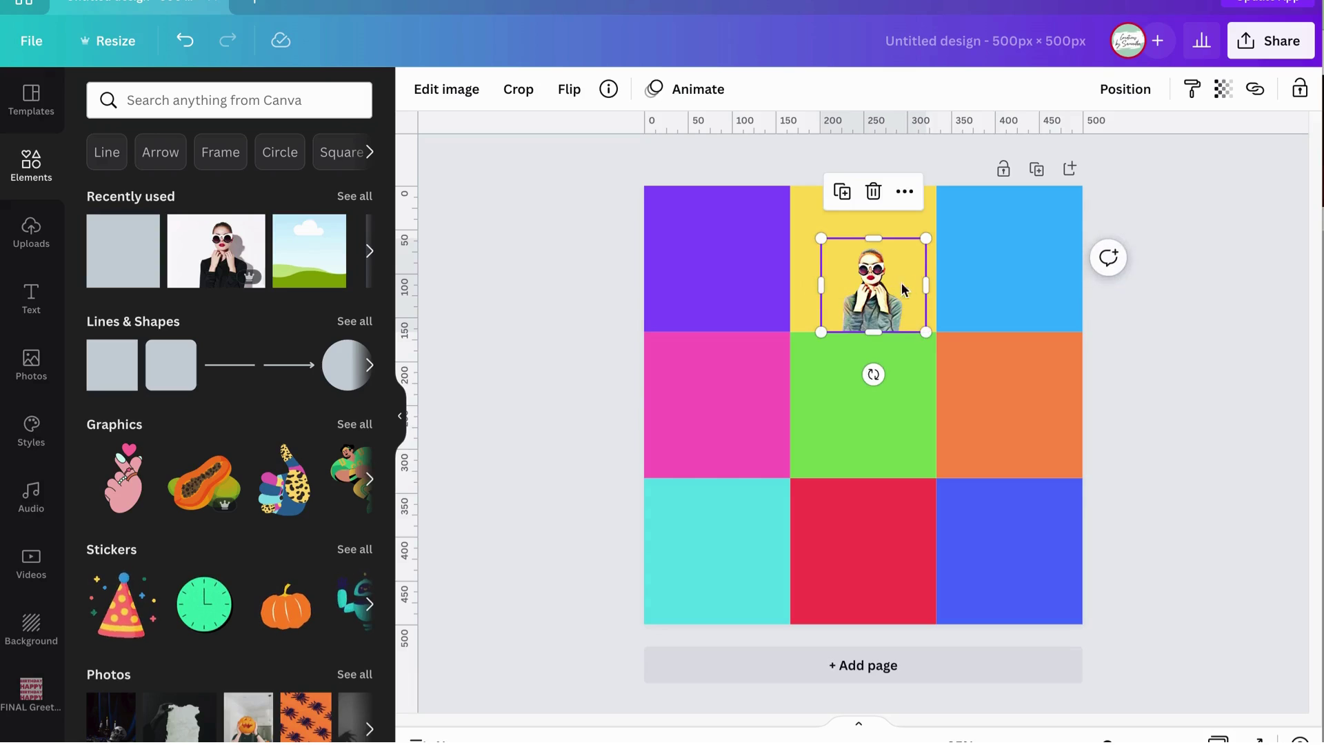
pyautogui.moveTo(925, 284); pyautogui.dragTo(906, 287)
pyautogui.moveTo(821, 285); pyautogui.dragTo(837, 285)
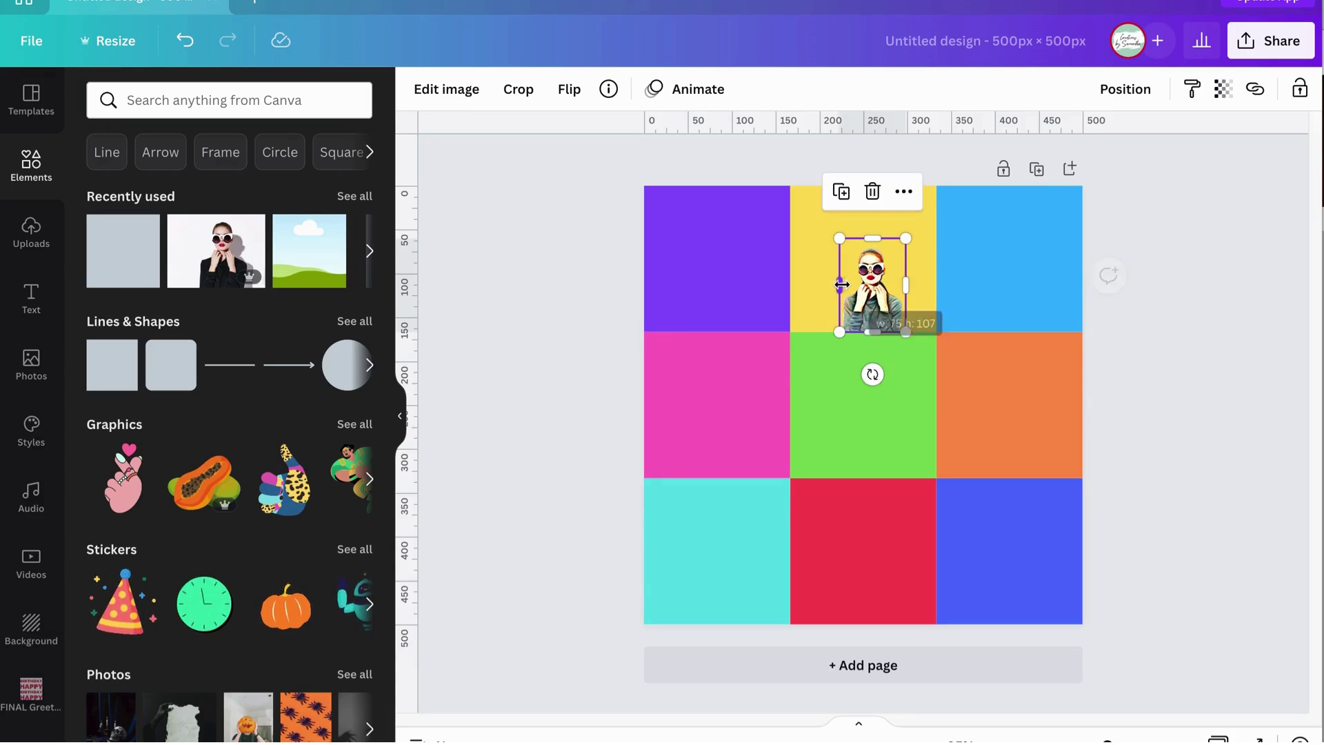
pyautogui.click(1161, 281)
# Enlarge the cropped portrait to the full height of the yellow square and centre it there
pyautogui.click(886, 291)
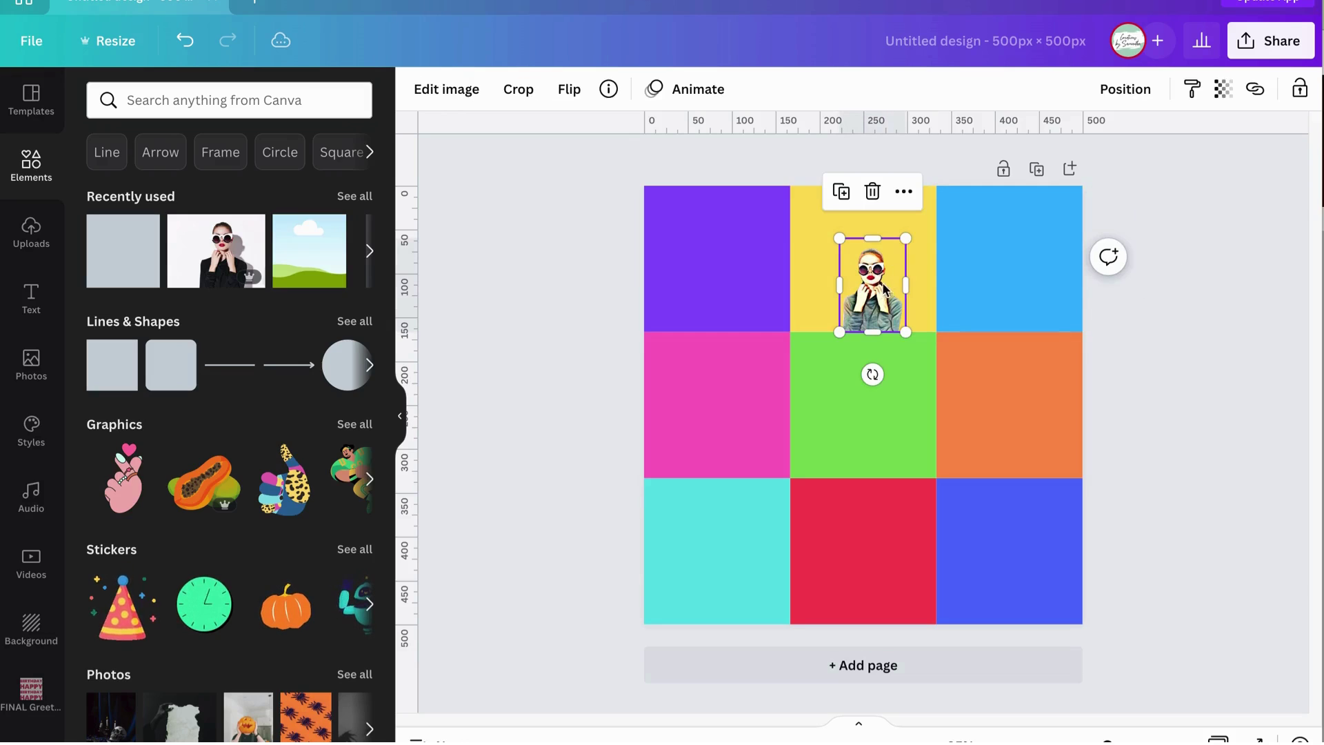
pyautogui.moveTo(907, 236); pyautogui.dragTo(945, 200)
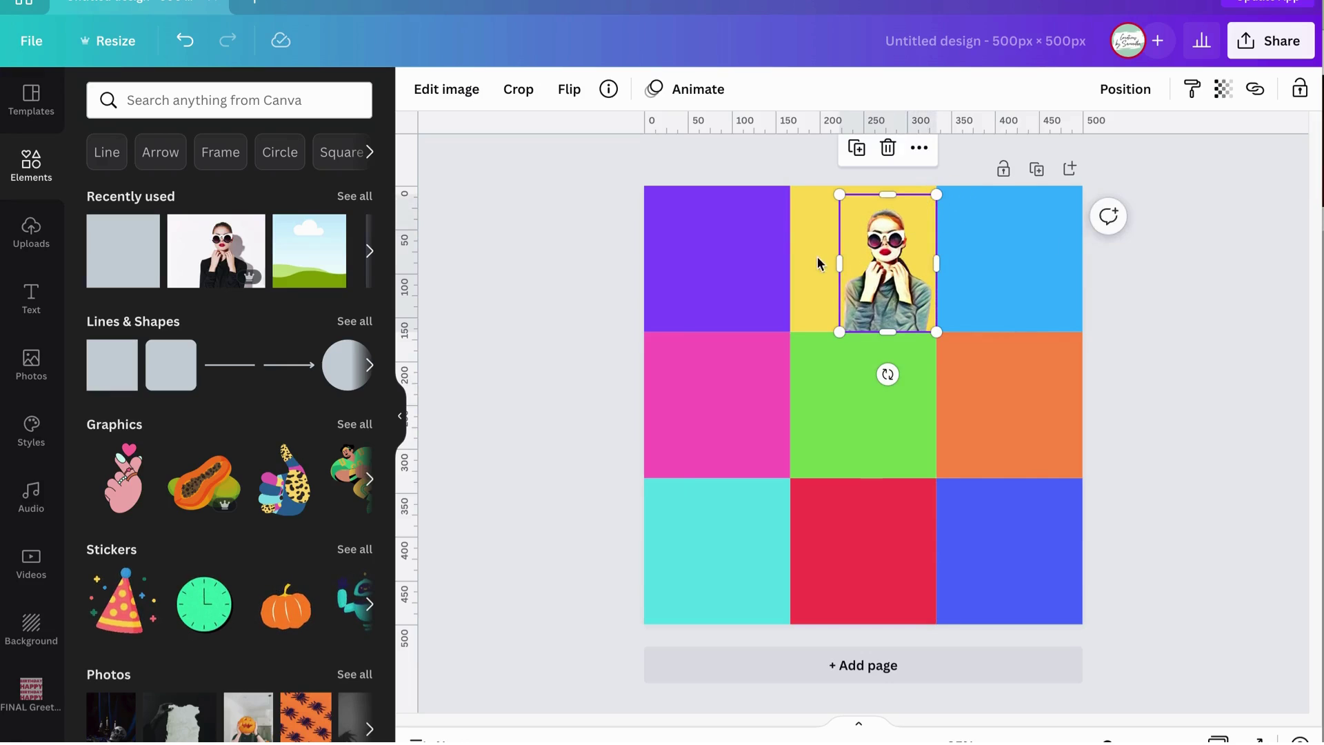
pyautogui.moveTo(836, 195); pyautogui.dragTo(833, 185)
pyautogui.moveTo(905, 293); pyautogui.dragTo(886, 292)
pyautogui.click(1168, 297)
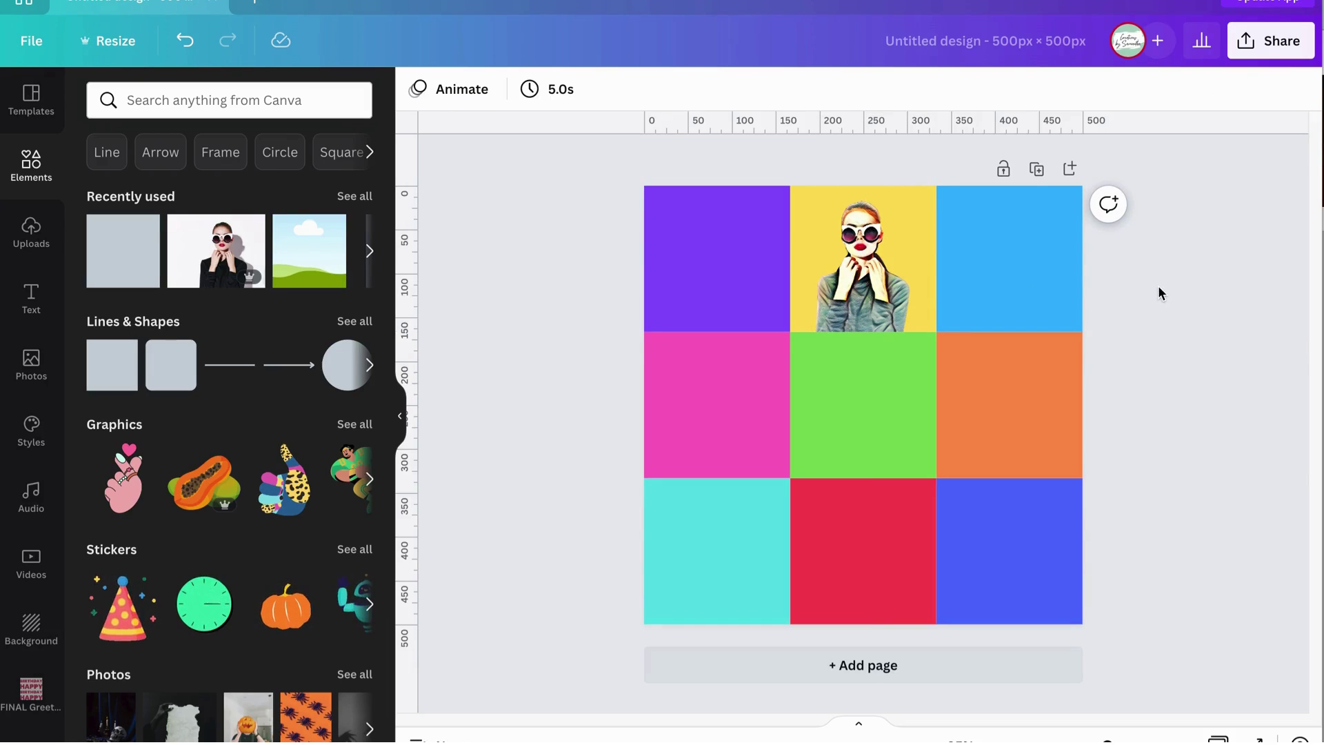
# Trim the side of the enlarged portrait slightly and keep it centred in the yellow square
pyautogui.click(846, 248)
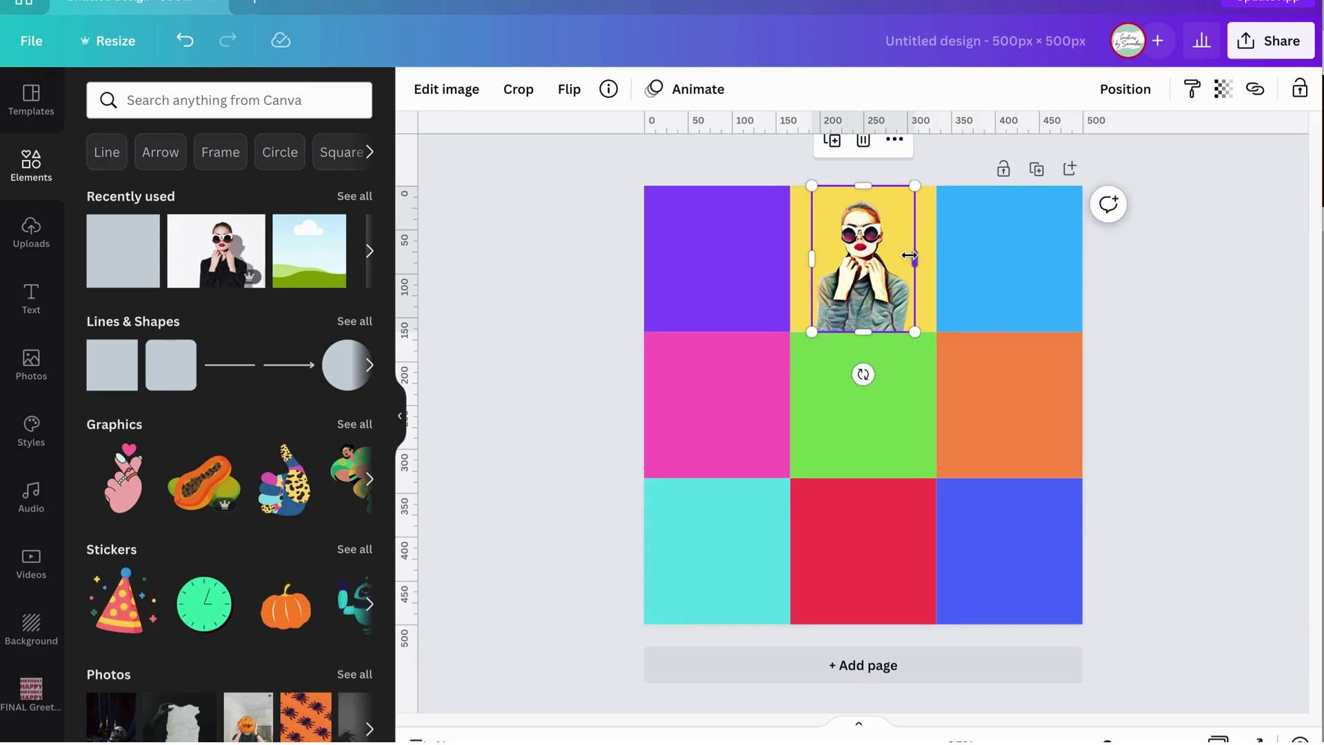
pyautogui.moveTo(909, 258); pyautogui.dragTo(854, 266)
pyautogui.click(1139, 251)
pyautogui.click(1150, 292)
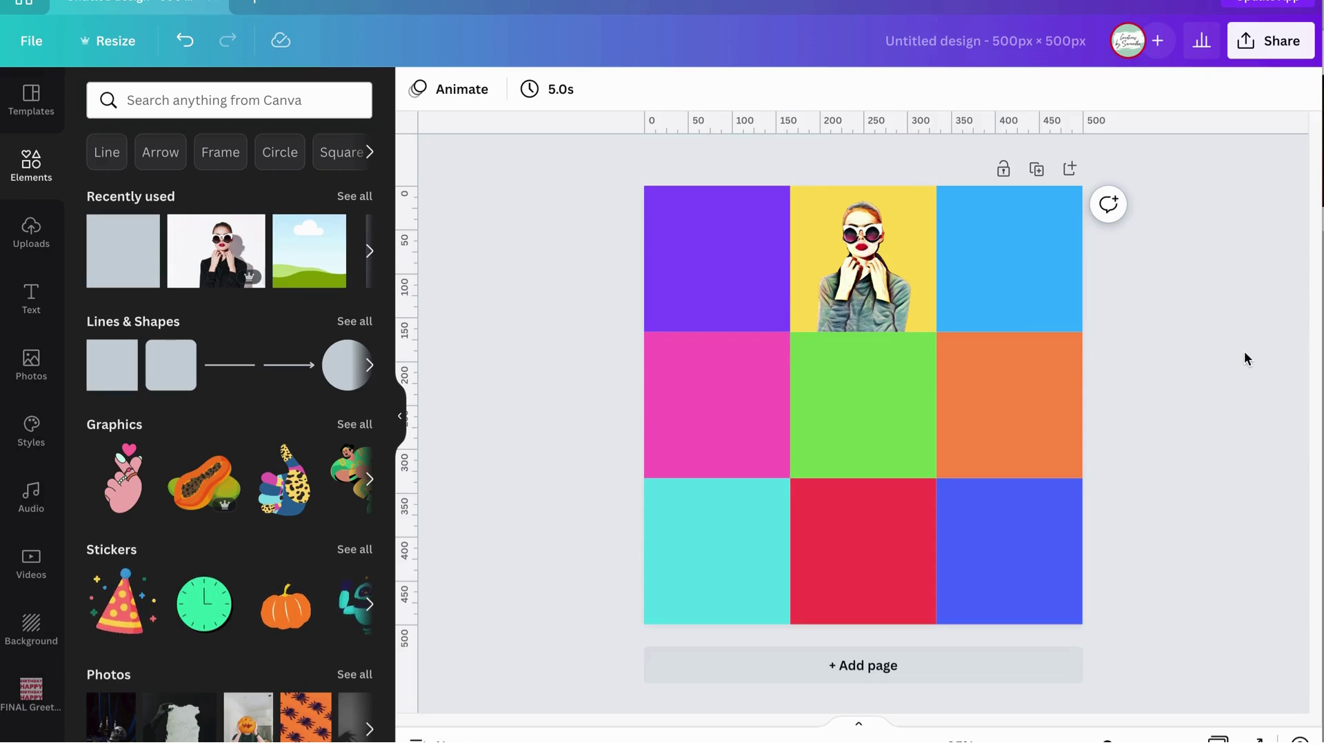
# Place copies of the portrait in the purple top-left and light blue top-right squares, aligned with the original
pyautogui.click(888, 290)
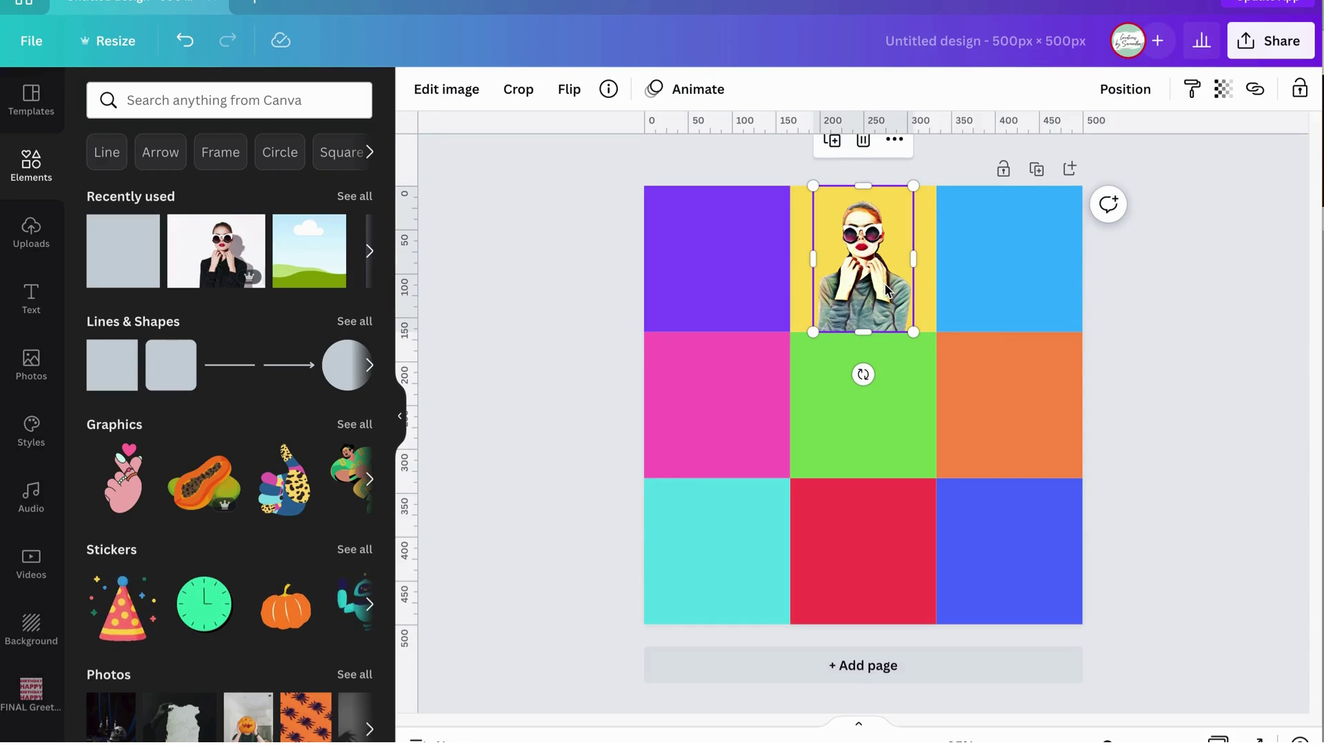
pyautogui.moveTo(887, 290); pyautogui.dragTo(722, 264)
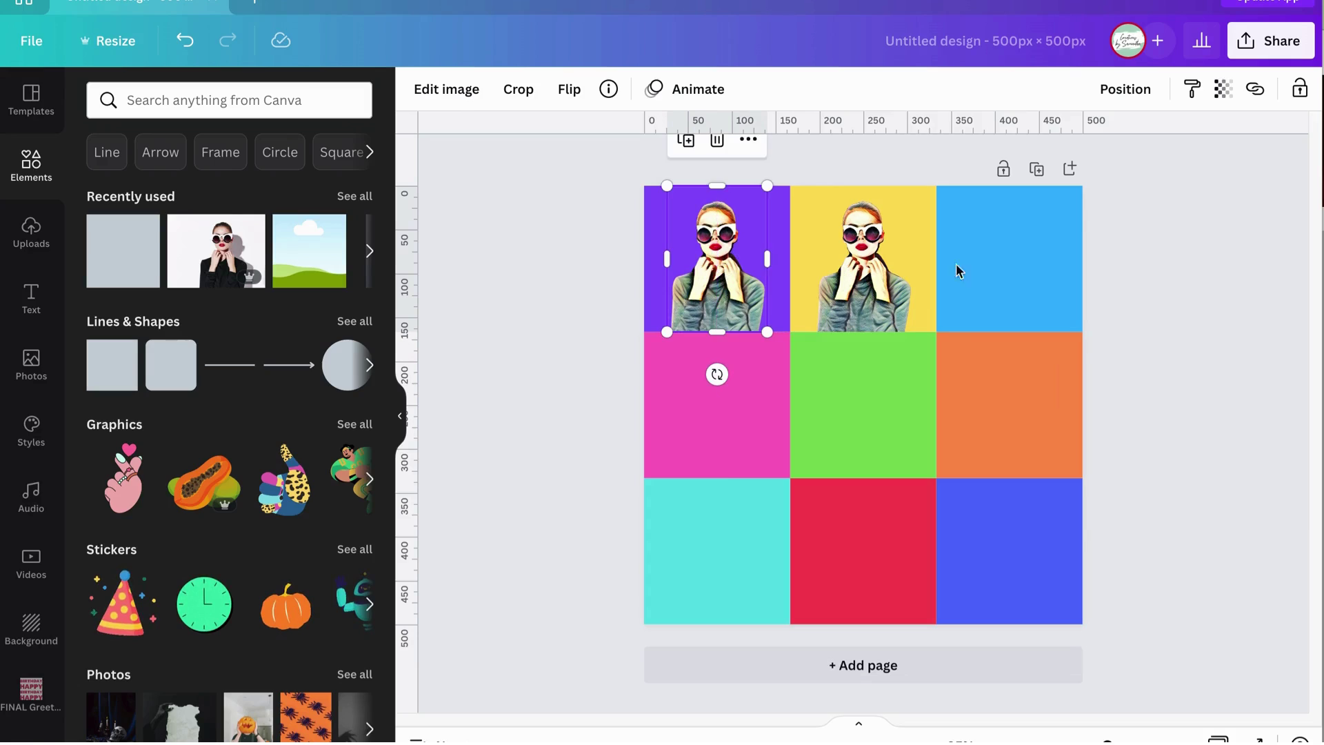
pyautogui.moveTo(879, 276); pyautogui.dragTo(1016, 263)
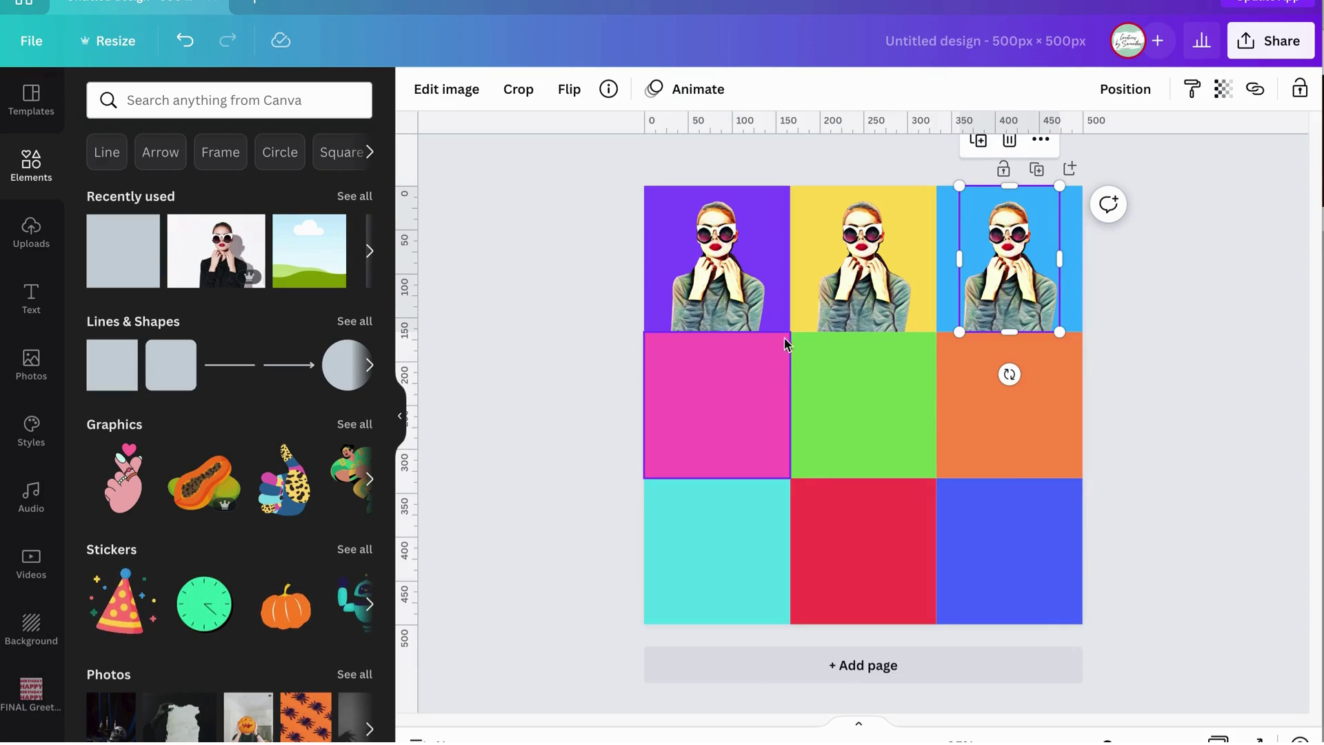
# Copy all three top-row portraits together and place the pasted set centred on the middle-row squares
pyautogui.click(857, 269)
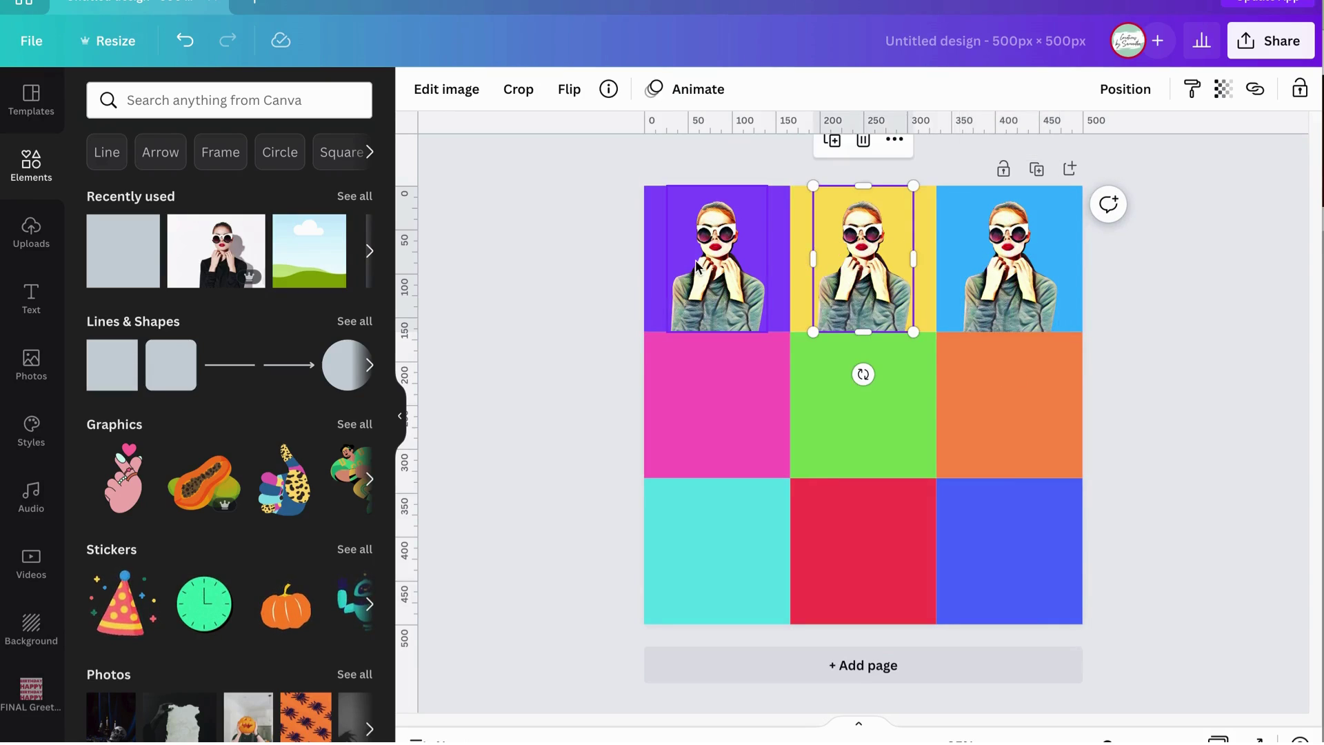
pyautogui.click(716, 268)
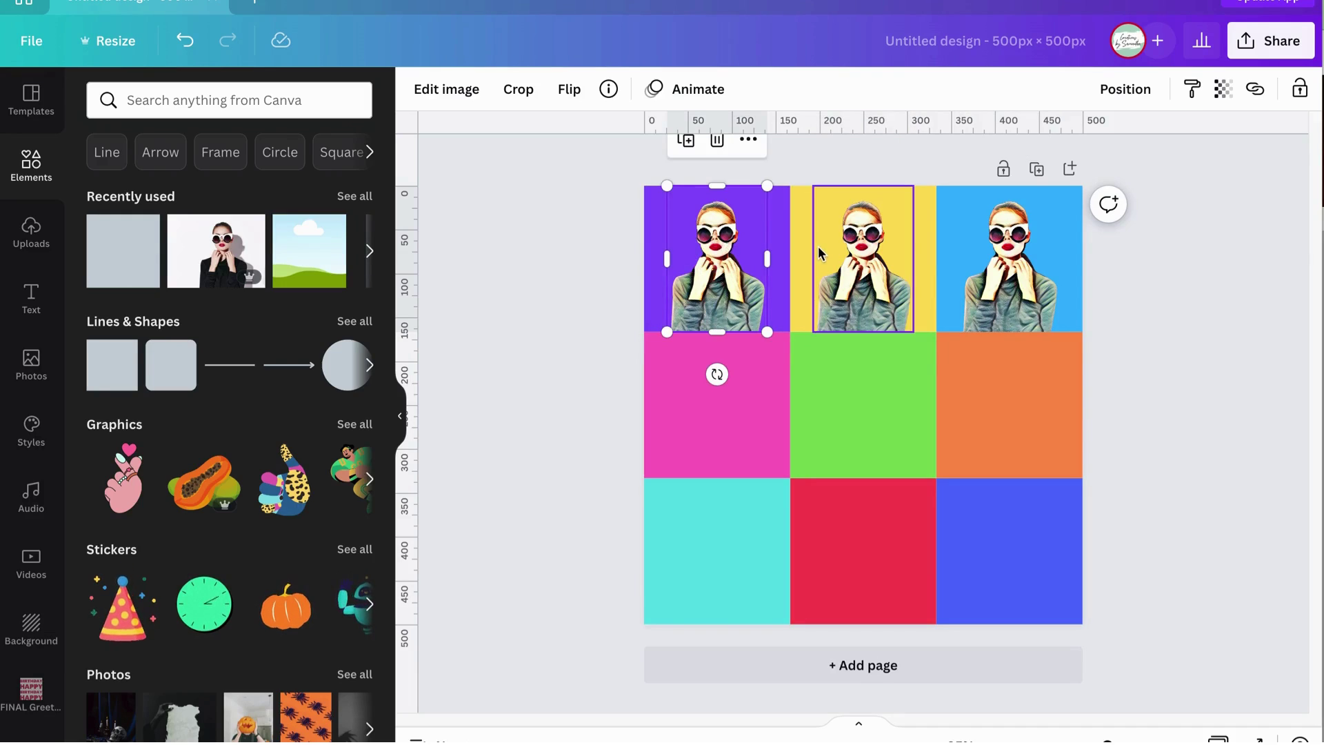
pyautogui.keyDown('shift'); pyautogui.click(869, 283); pyautogui.keyUp('shift')
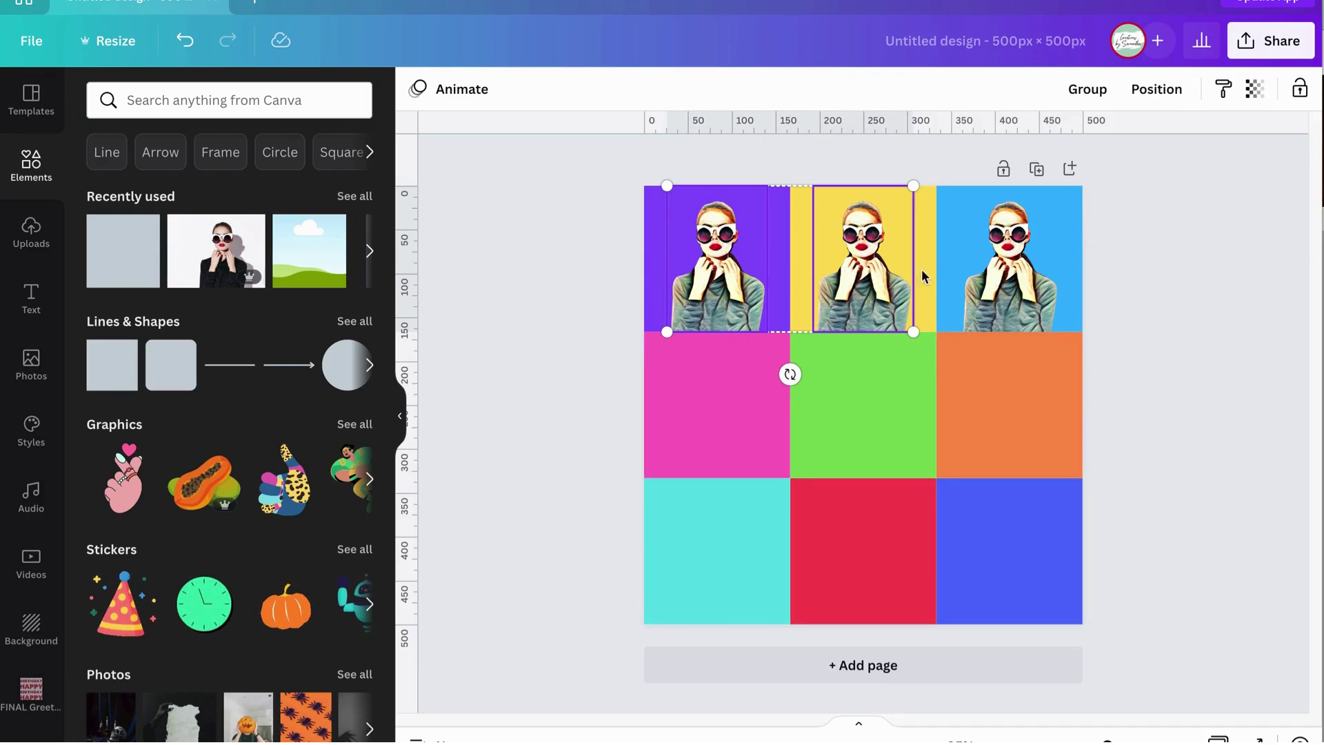
pyautogui.keyDown('shift'); pyautogui.click(1006, 274); pyautogui.keyUp('shift')
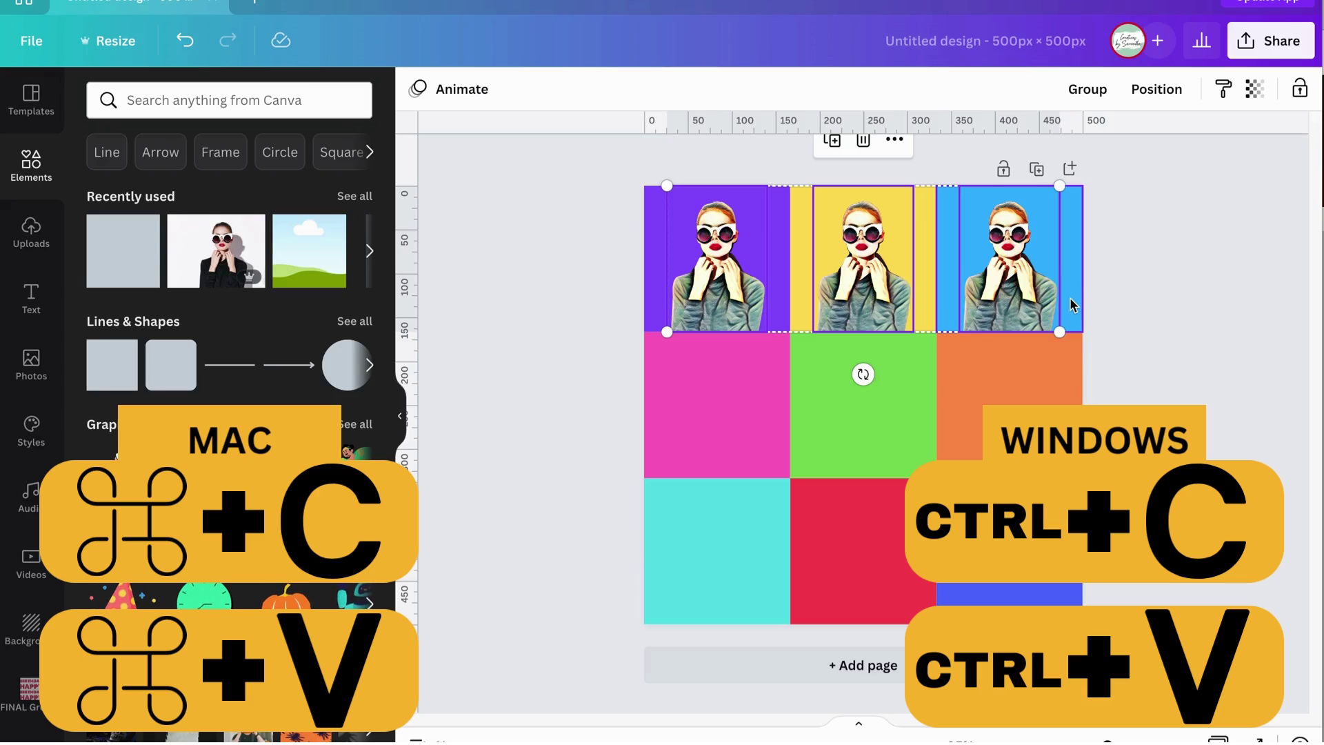
pyautogui.hotkey('ctrl', 'c')
pyautogui.hotkey('ctrl', 'v')
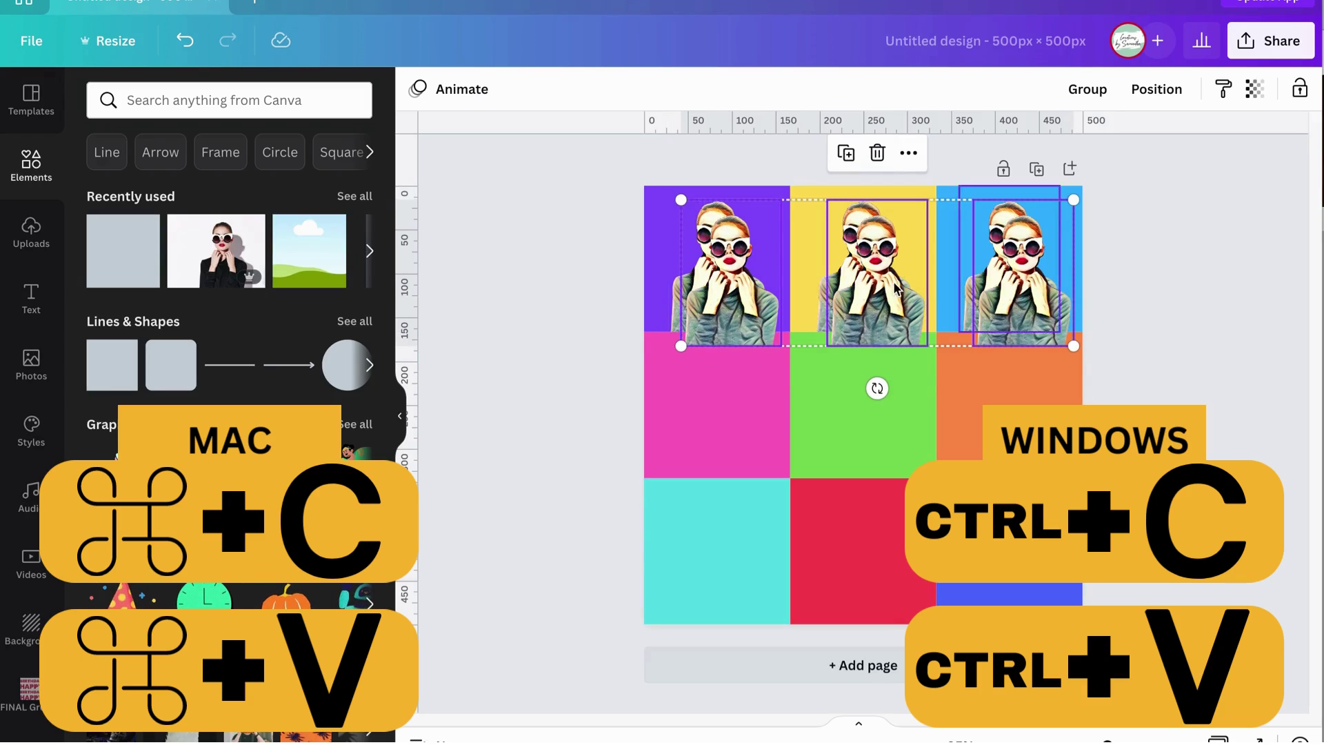
pyautogui.moveTo(875, 281); pyautogui.dragTo(879, 410)
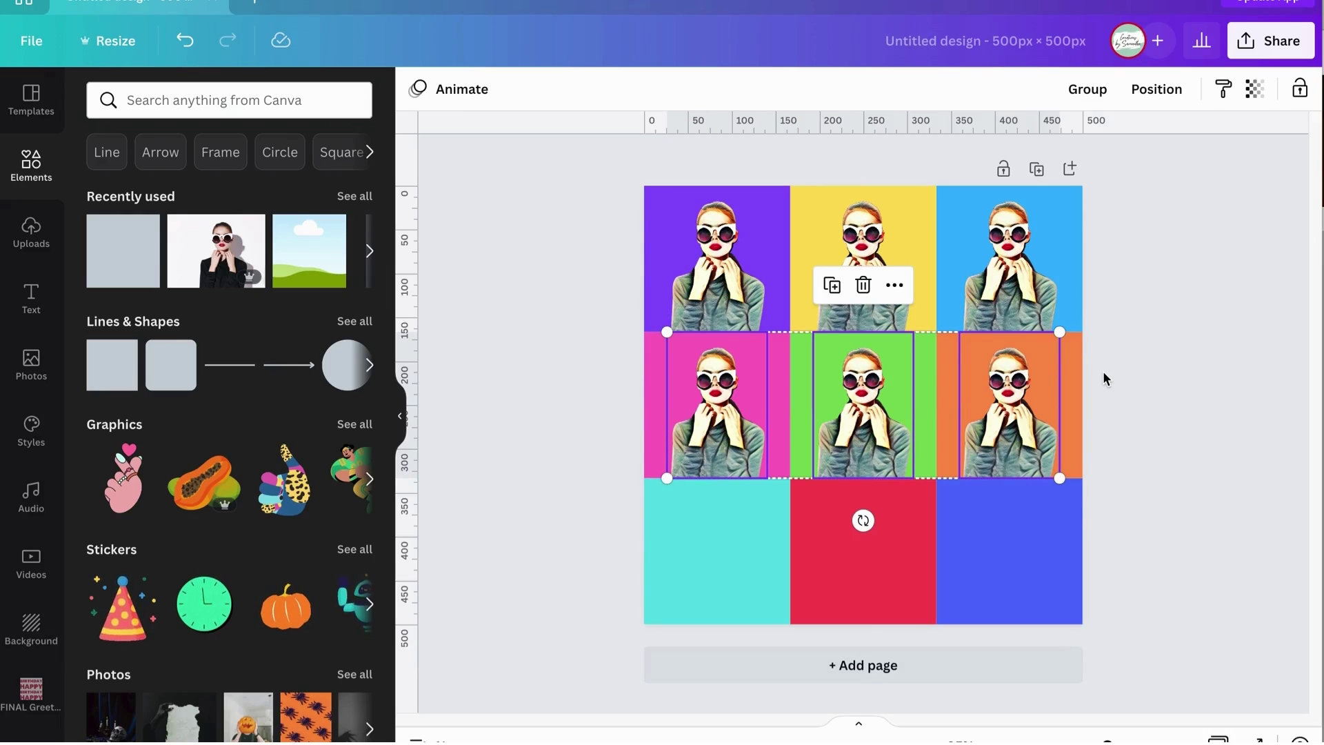
# Paste the three portraits again, place them centred on the bottom-row squares and deselect them
pyautogui.hotkey('ctrl', 'v')
pyautogui.moveTo(866, 276); pyautogui.dragTo(857, 513)
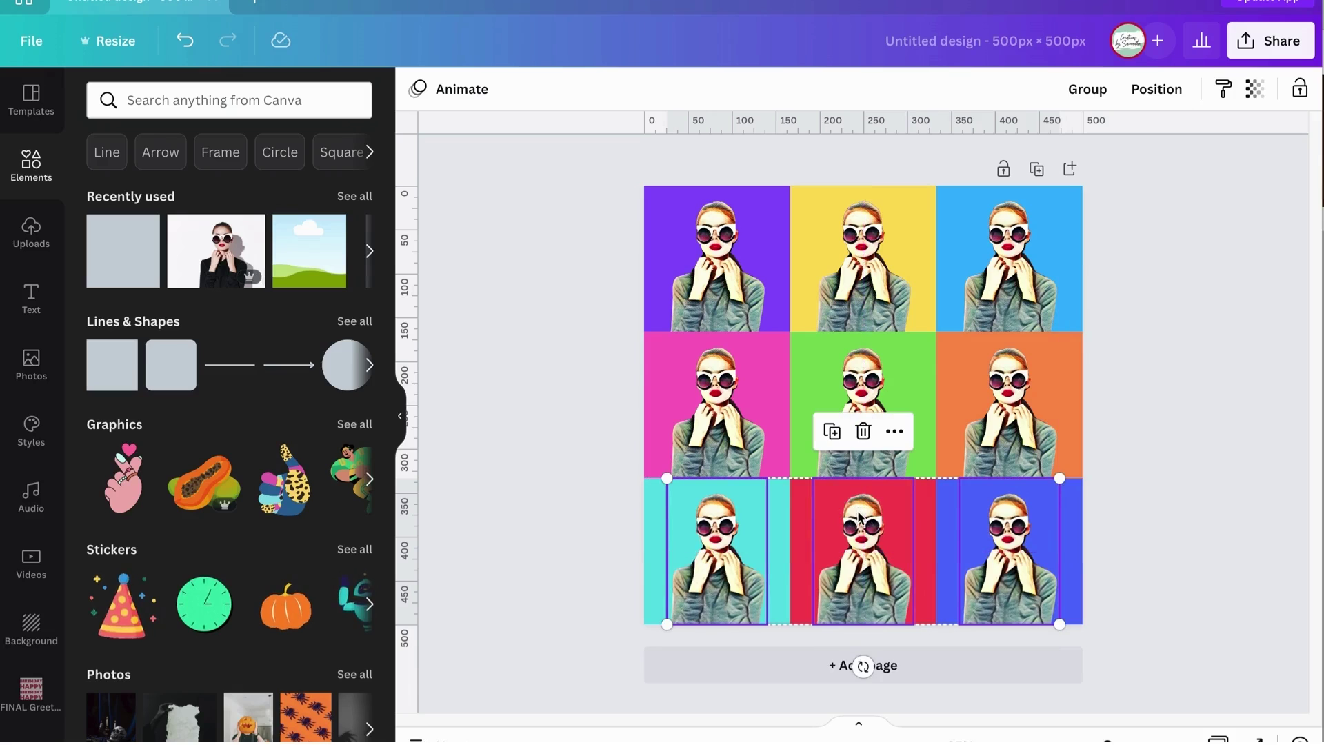
pyautogui.click(1157, 307)
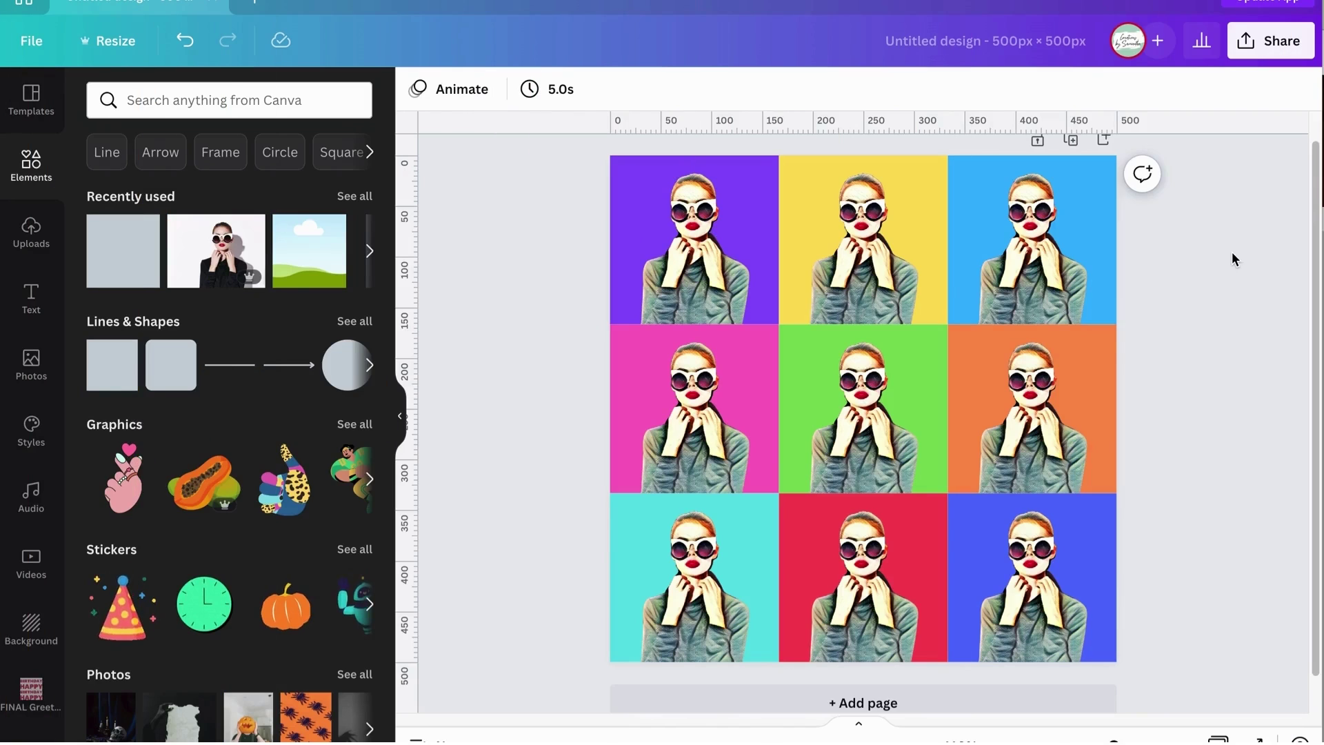